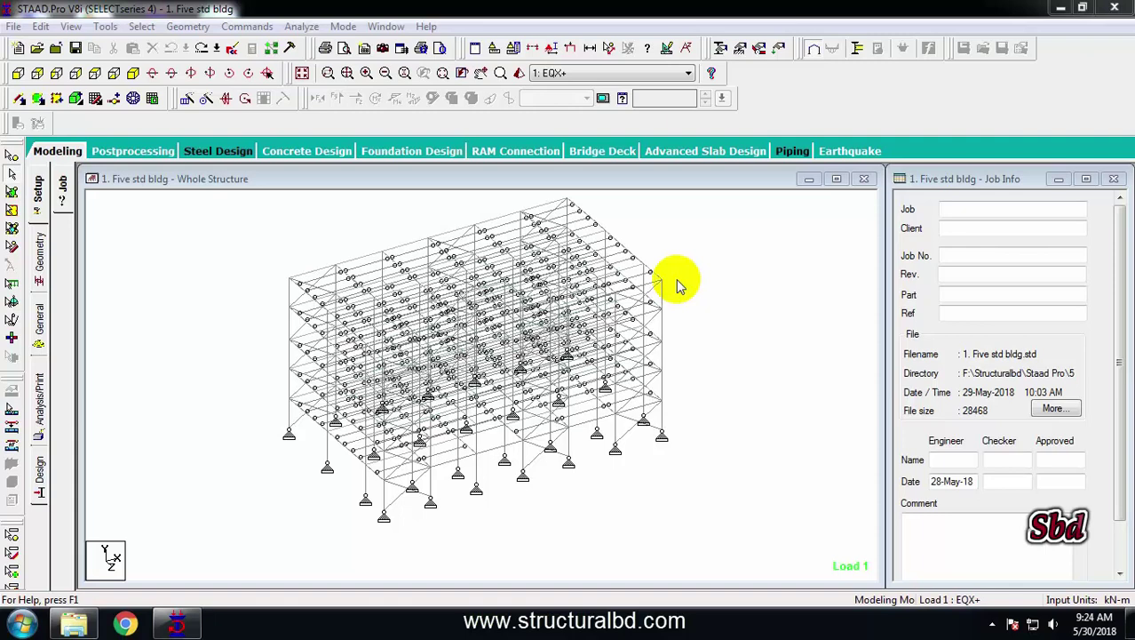
Step: Let the auto save proceed and select a single node on the roof's edge with the Nodes Cursor
{"action": "left_click", "coordinate": [230, 302]}
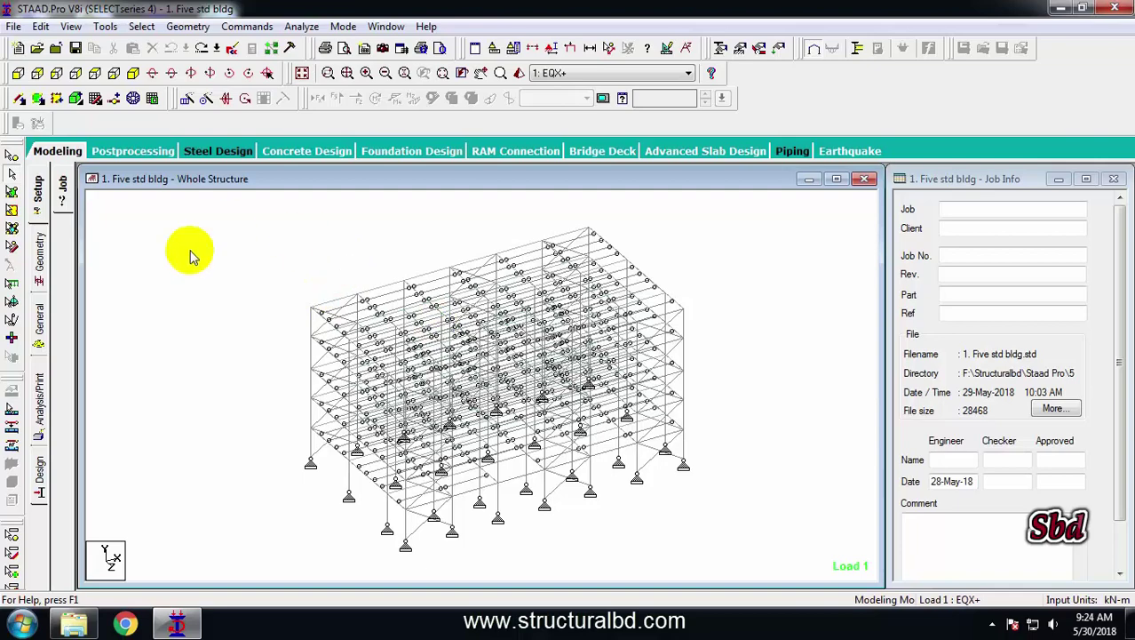
{"action": "scroll", "coordinate": [344, 337], "scroll_direction": "up", "scroll_amount": 2}
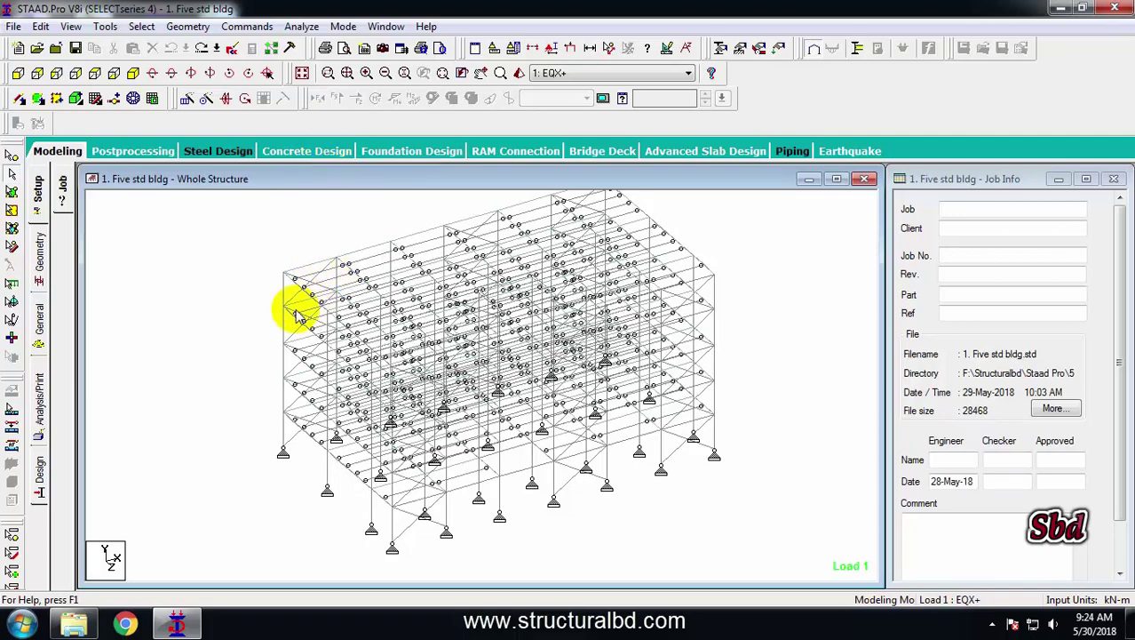
{"action": "scroll", "coordinate": [276, 323], "scroll_direction": "down", "scroll_amount": 2}
{"action": "middle_click_drag", "start_coordinate": [247, 291], "coordinate": [351, 311], "text": "ctrl"}
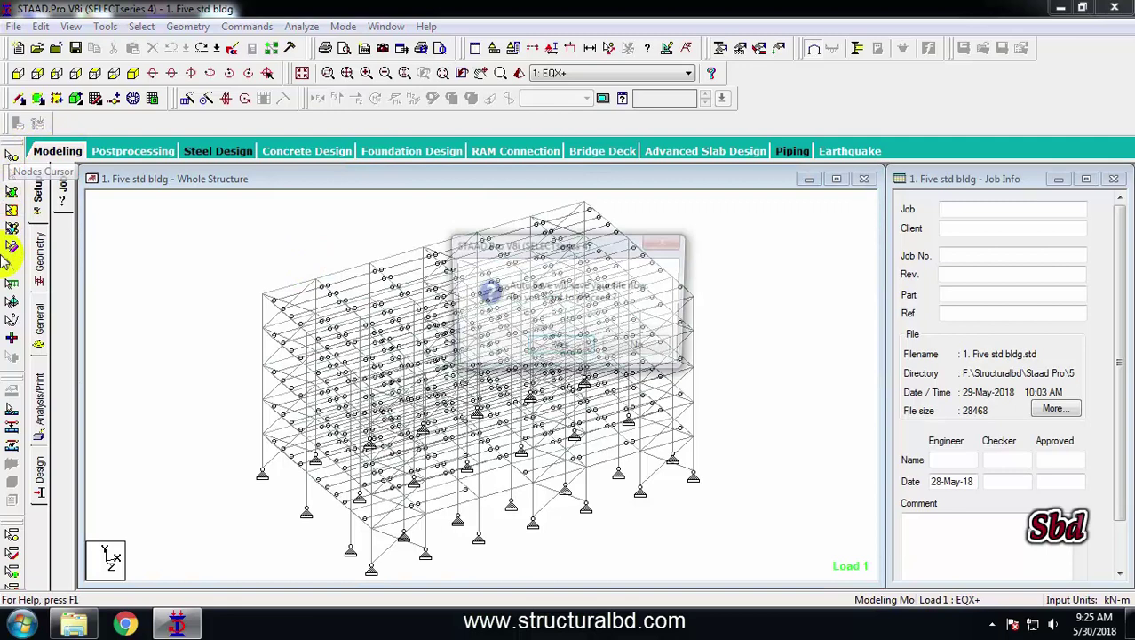
{"action": "left_click", "coordinate": [560, 347]}
{"action": "left_click", "coordinate": [443, 330]}
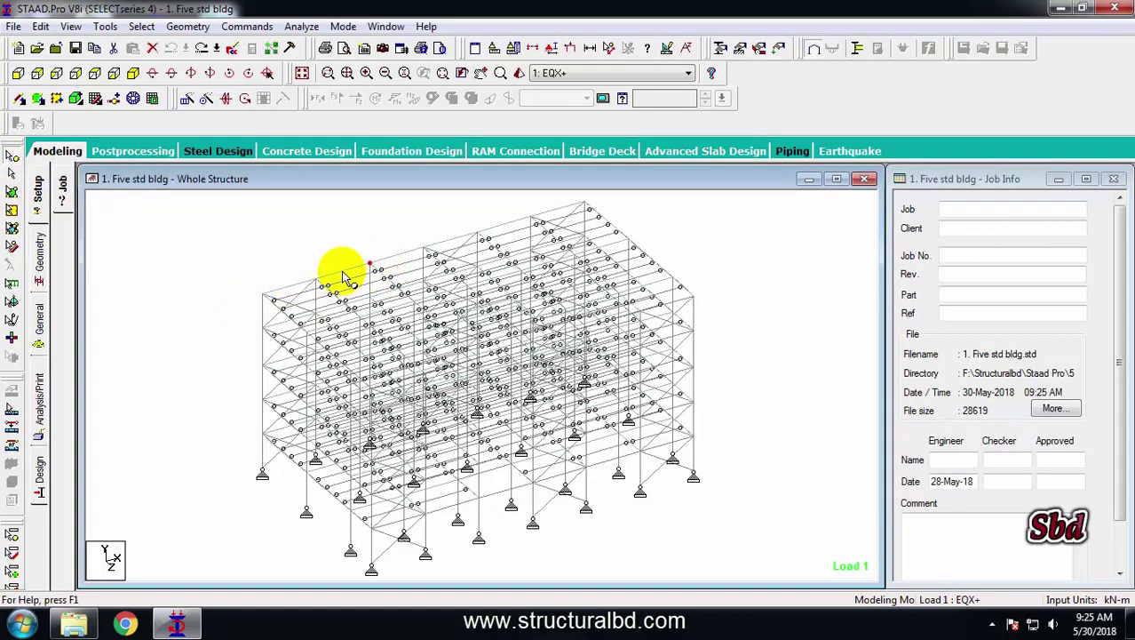
Step: Select individual beams along the roof's long edge one at a time with the Beams Cursor, ending at the corner beam
{"action": "left_click", "coordinate": [13, 175]}
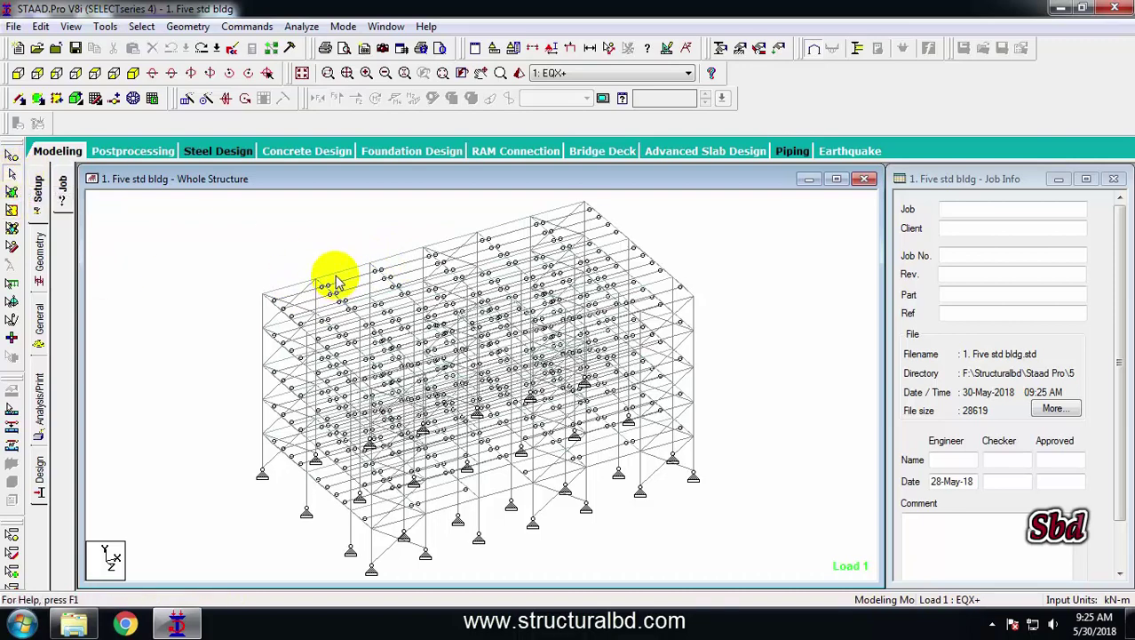
{"action": "left_click", "coordinate": [393, 255]}
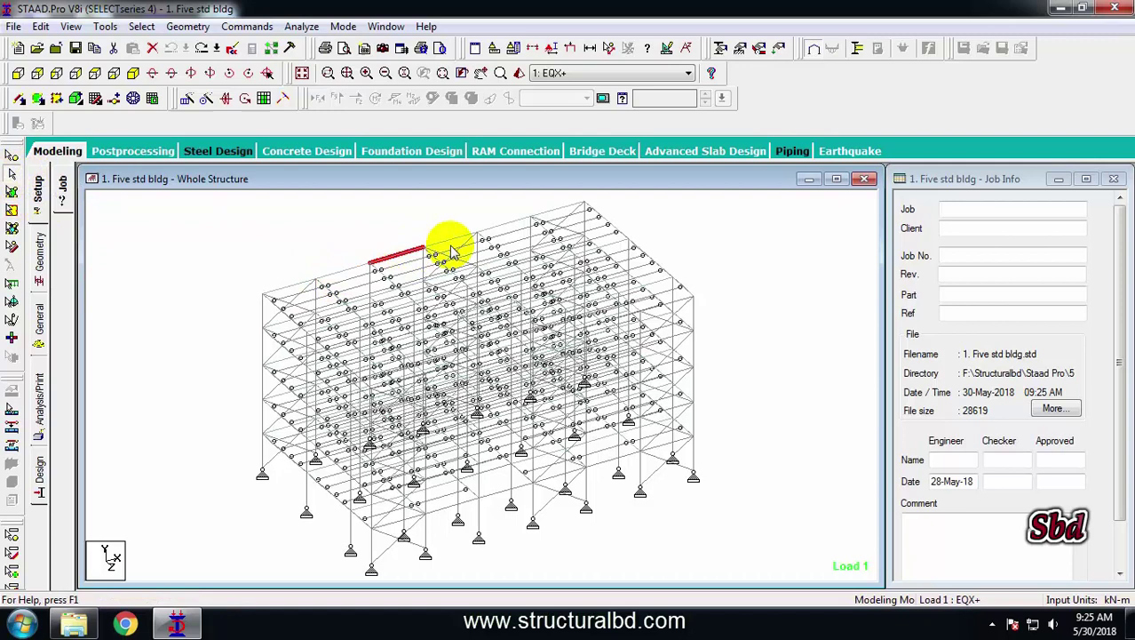
{"action": "left_click", "coordinate": [448, 240]}
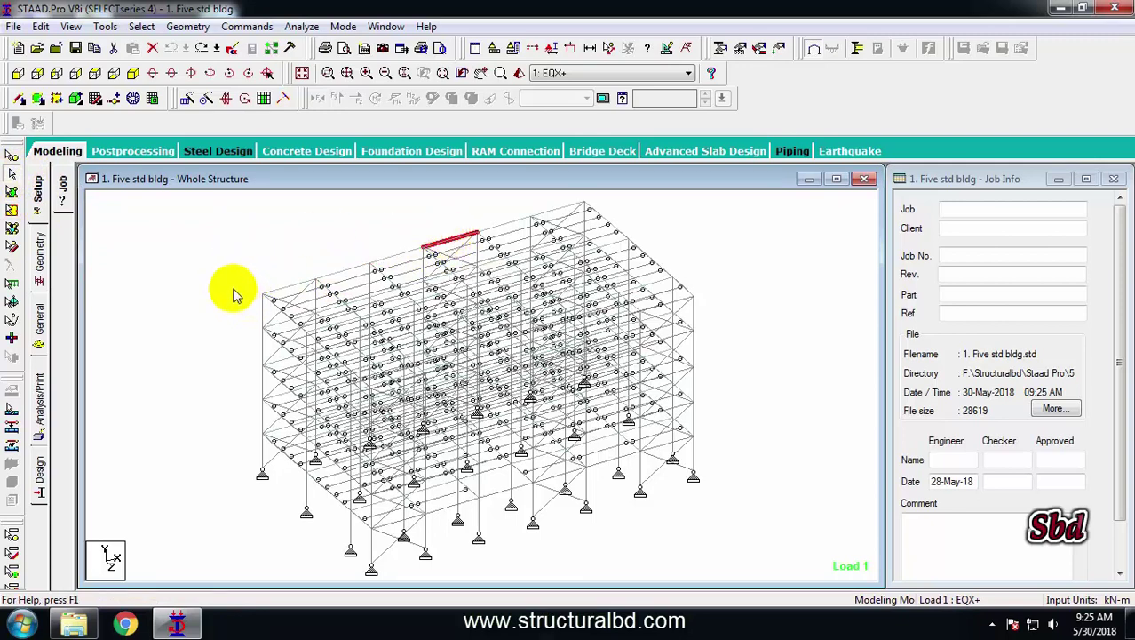
{"action": "left_click", "coordinate": [250, 349]}
{"action": "left_click", "coordinate": [269, 304]}
{"action": "left_click", "coordinate": [285, 290]}
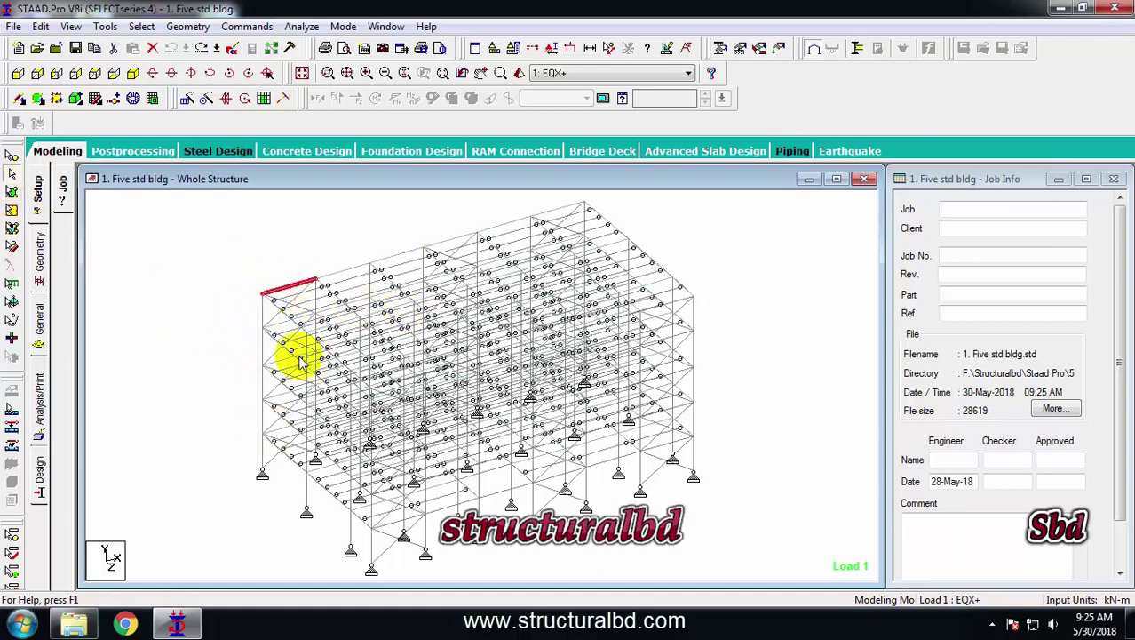
Step: Select individual roof plates one at a time with the Plates Cursor, ending at the corner plate
{"action": "left_click", "coordinate": [12, 193]}
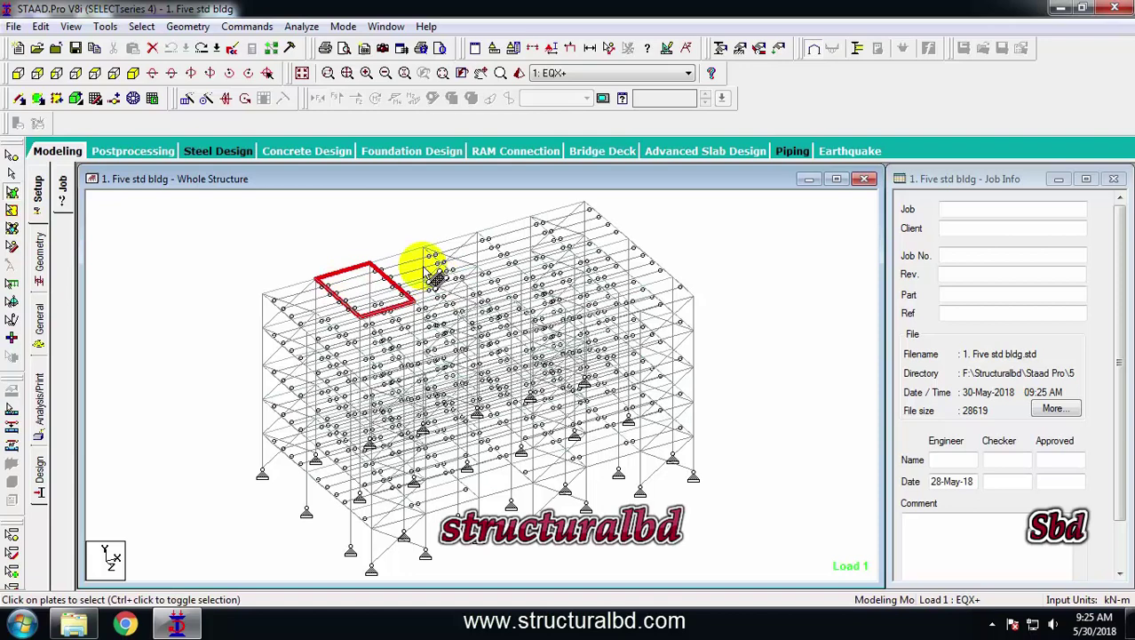
{"action": "left_click", "coordinate": [462, 247]}
{"action": "left_click", "coordinate": [302, 300]}
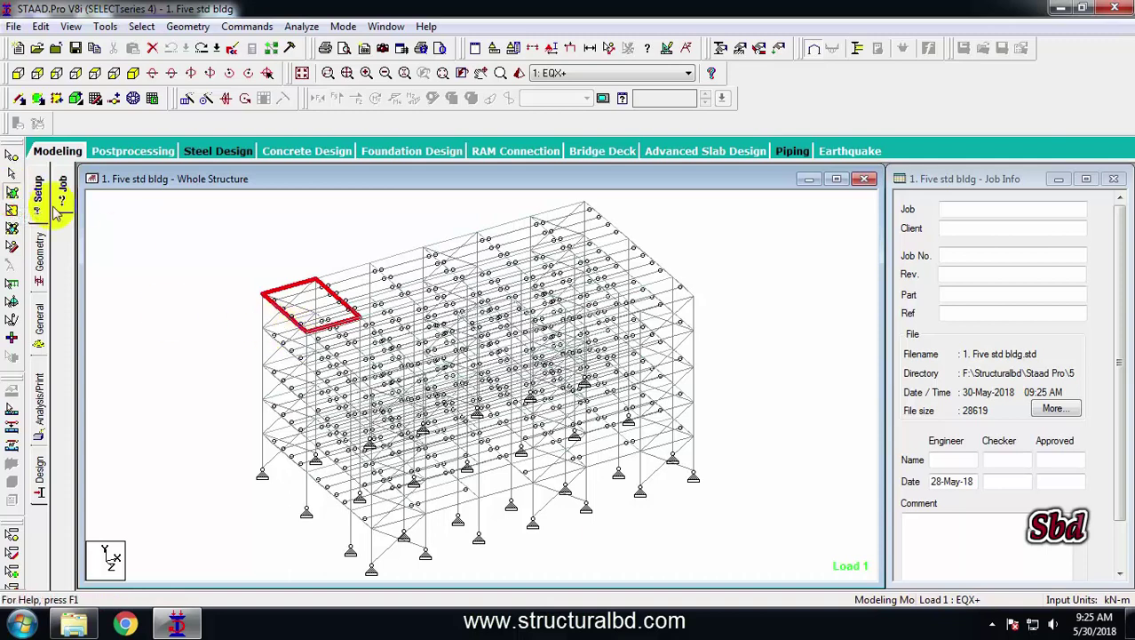
Step: Return to the Beams Cursor and select all beams parallel to X together with all beams parallel to Z
{"action": "left_click", "coordinate": [11, 176]}
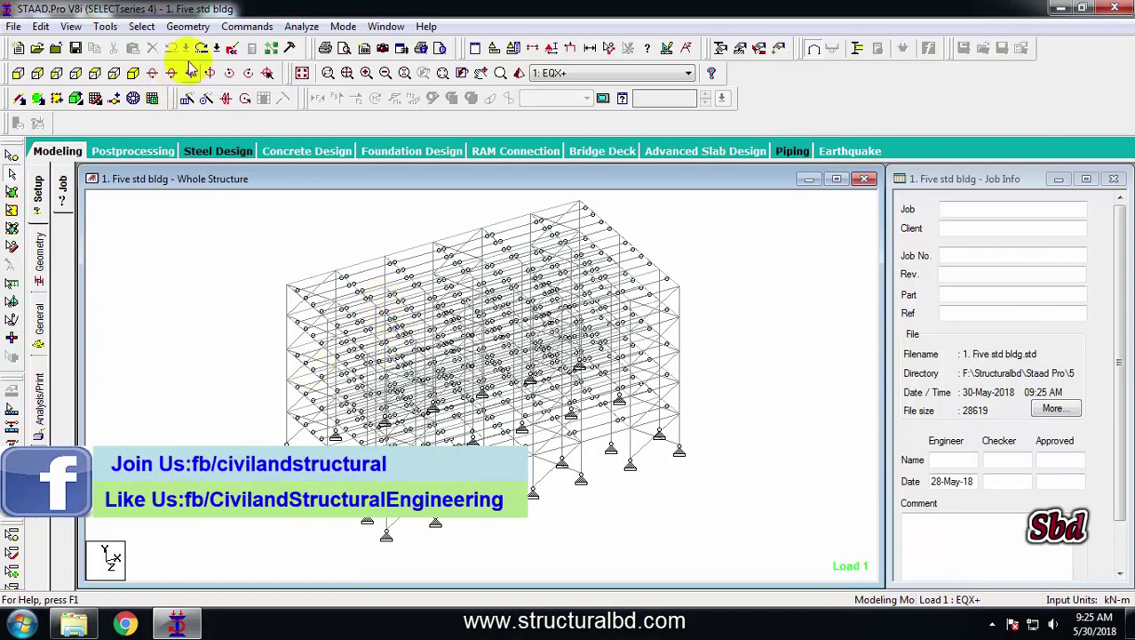
{"action": "left_click", "coordinate": [142, 27]}
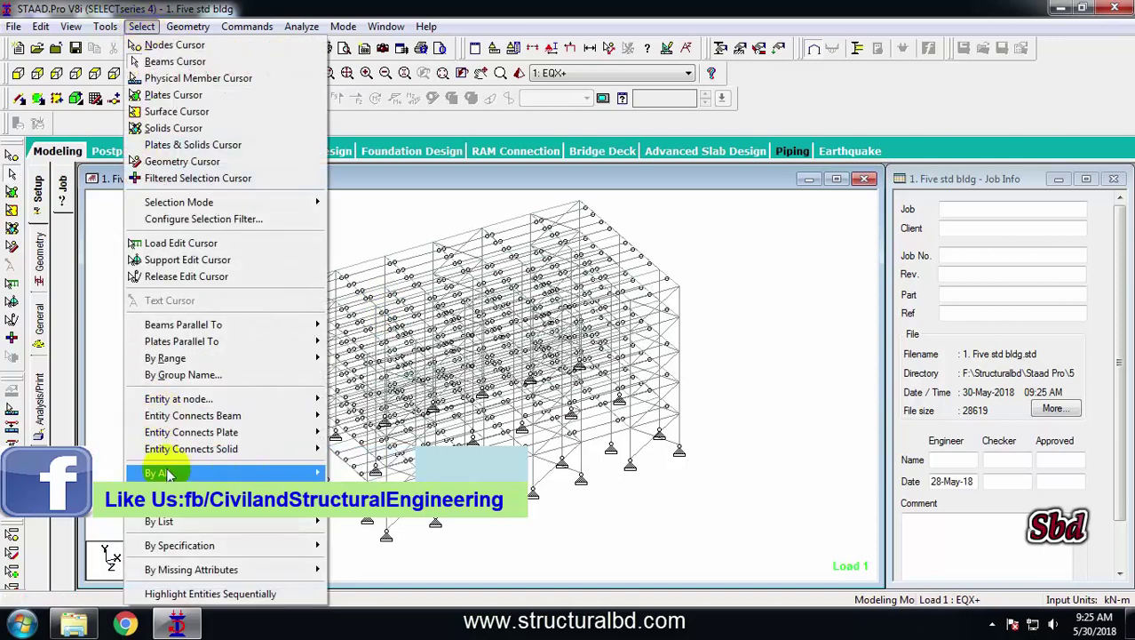
{"action": "mouse_move", "coordinate": [207, 331]}
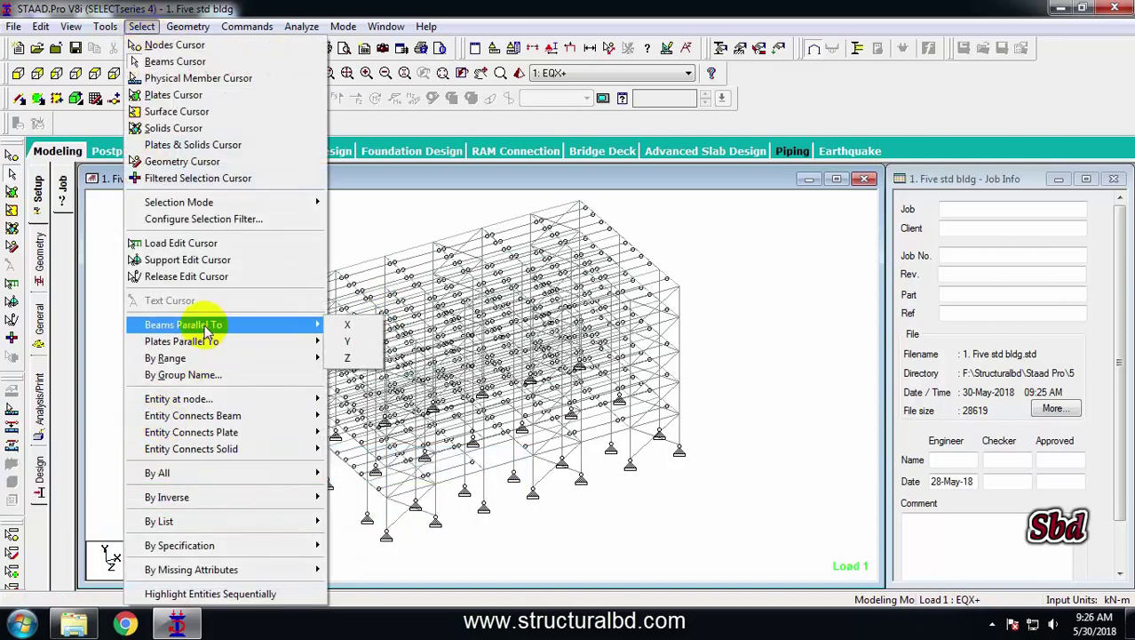
{"action": "left_click", "coordinate": [355, 324]}
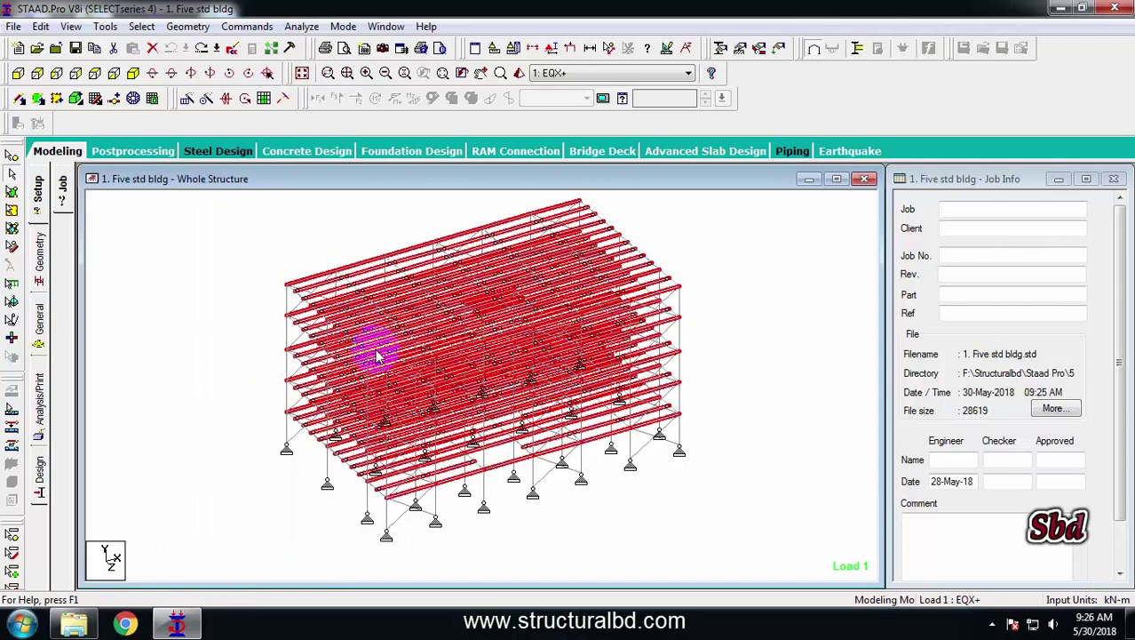
{"action": "left_click", "coordinate": [141, 27]}
{"action": "mouse_move", "coordinate": [219, 326]}
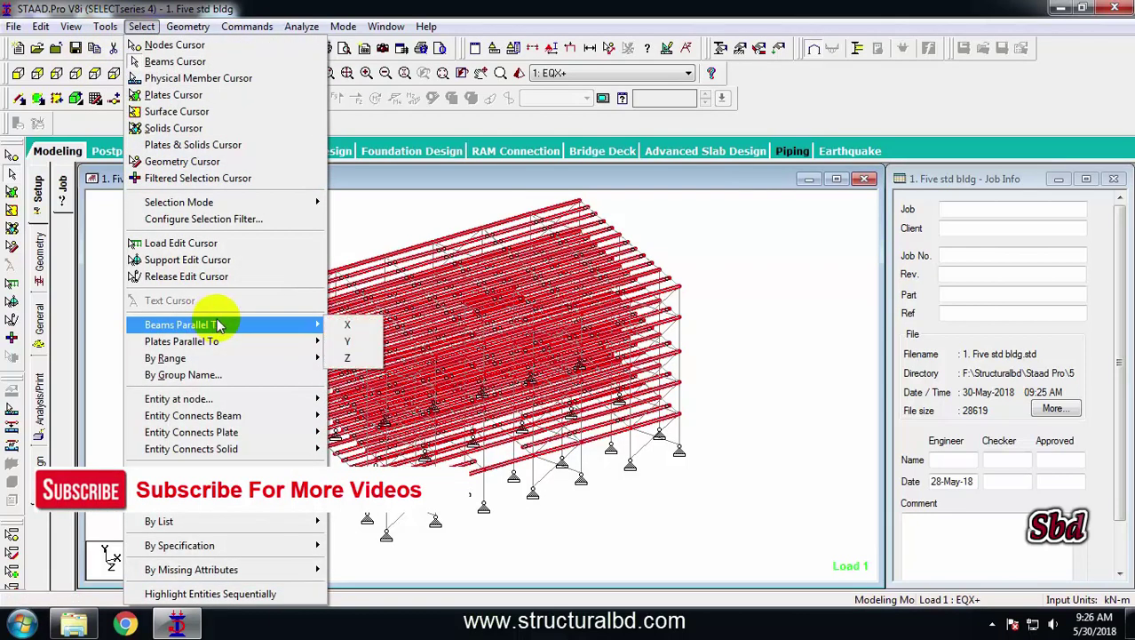
{"action": "left_click", "coordinate": [348, 358]}
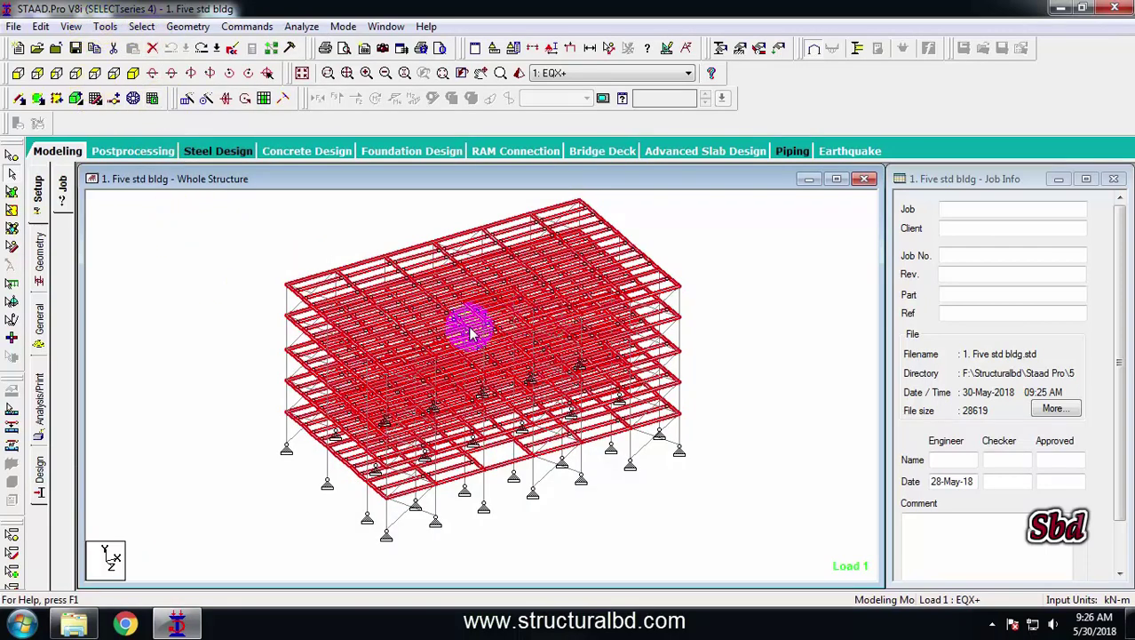
Step: Clear the beam selection and select all plates parallel to the XZ plane
{"action": "left_click", "coordinate": [169, 271]}
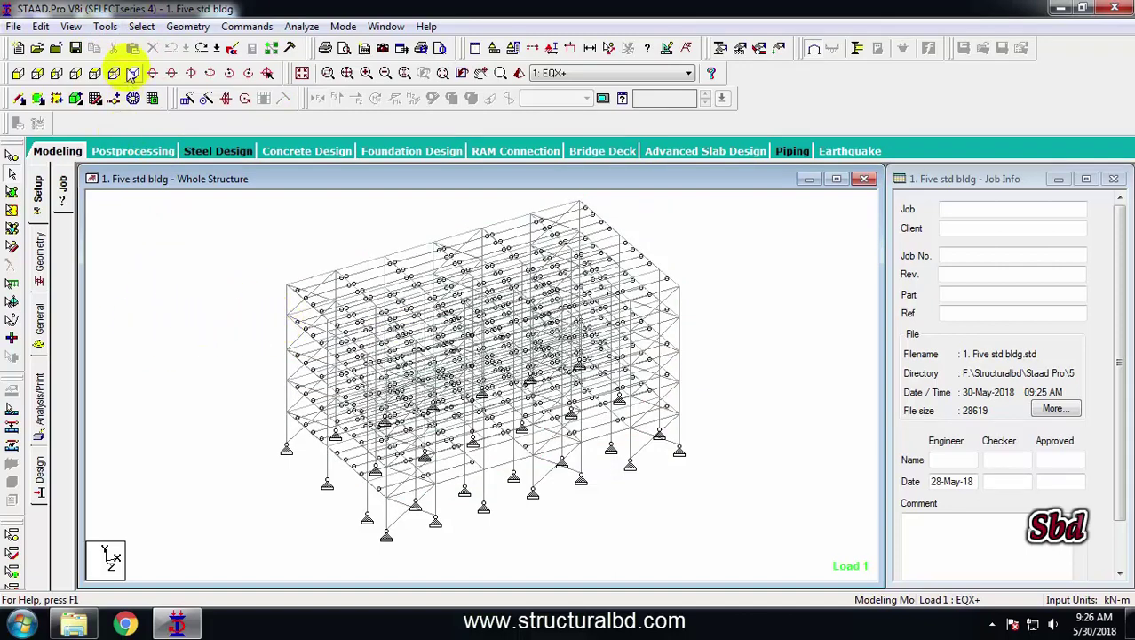
{"action": "left_click", "coordinate": [141, 26]}
{"action": "mouse_move", "coordinate": [207, 345]}
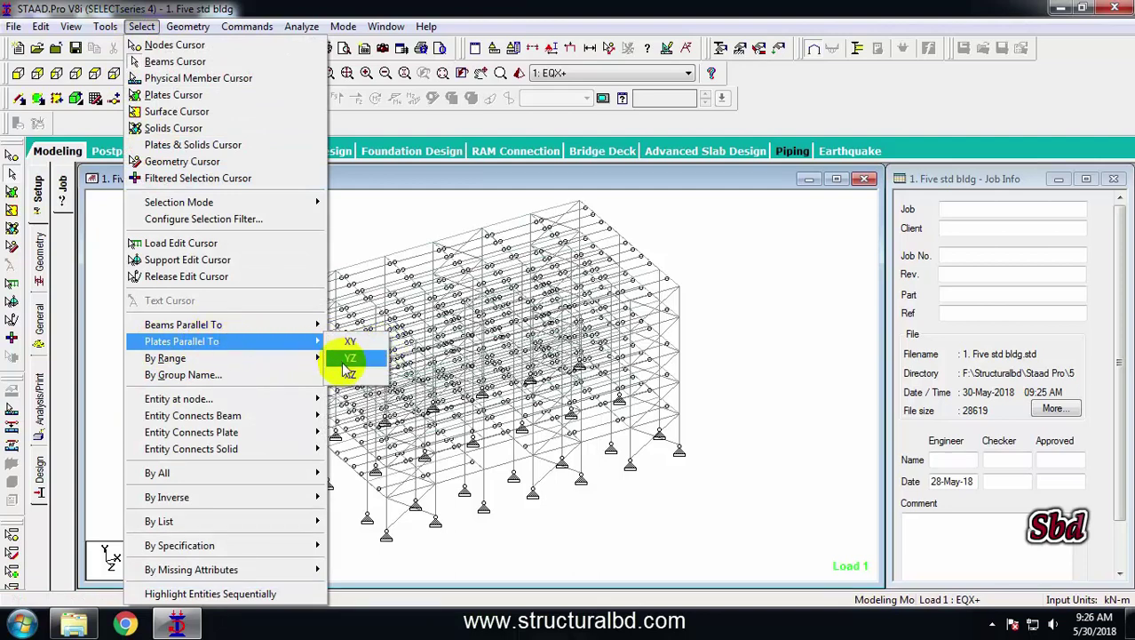
{"action": "left_click", "coordinate": [353, 375]}
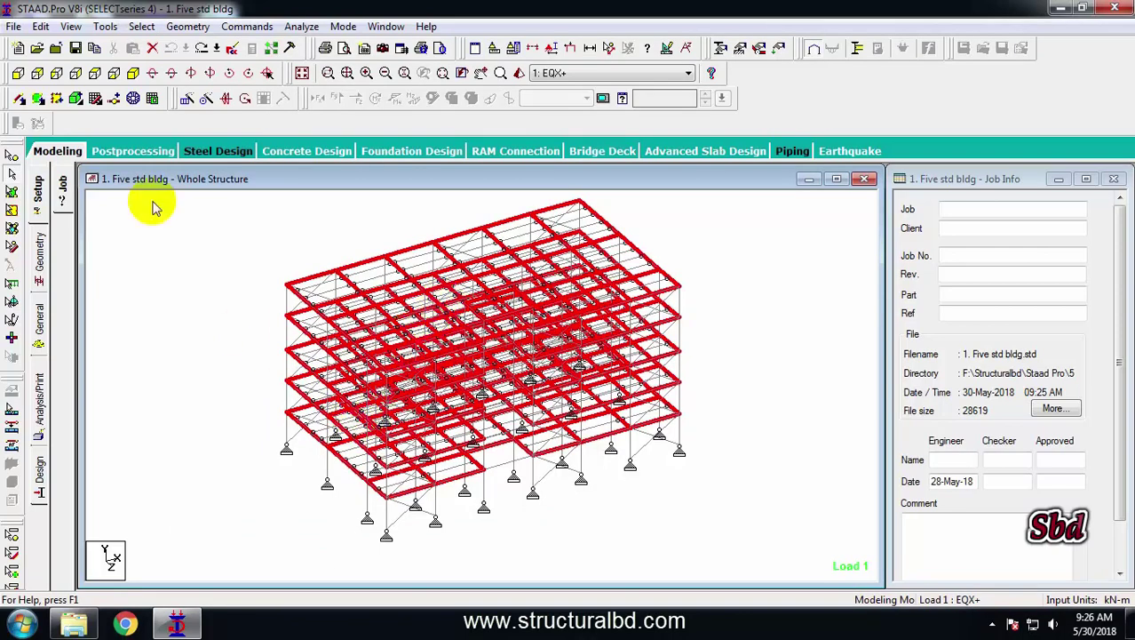
Step: Clear the plate selection and select all truss members by specification
{"action": "left_click", "coordinate": [190, 278]}
{"action": "left_click", "coordinate": [141, 26]}
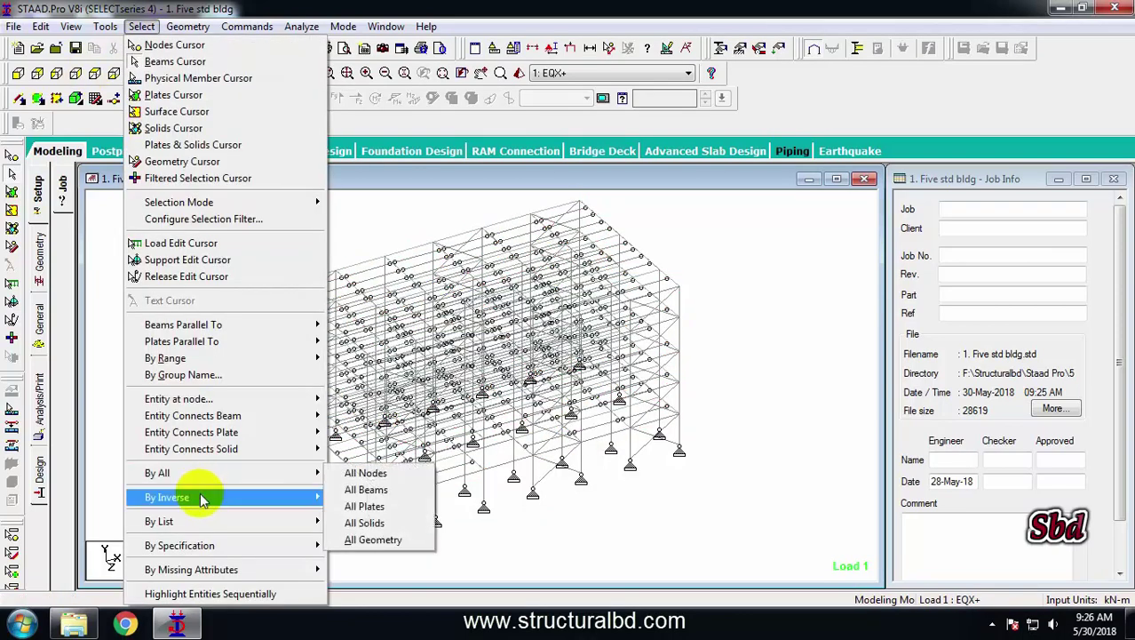
{"action": "mouse_move", "coordinate": [212, 549]}
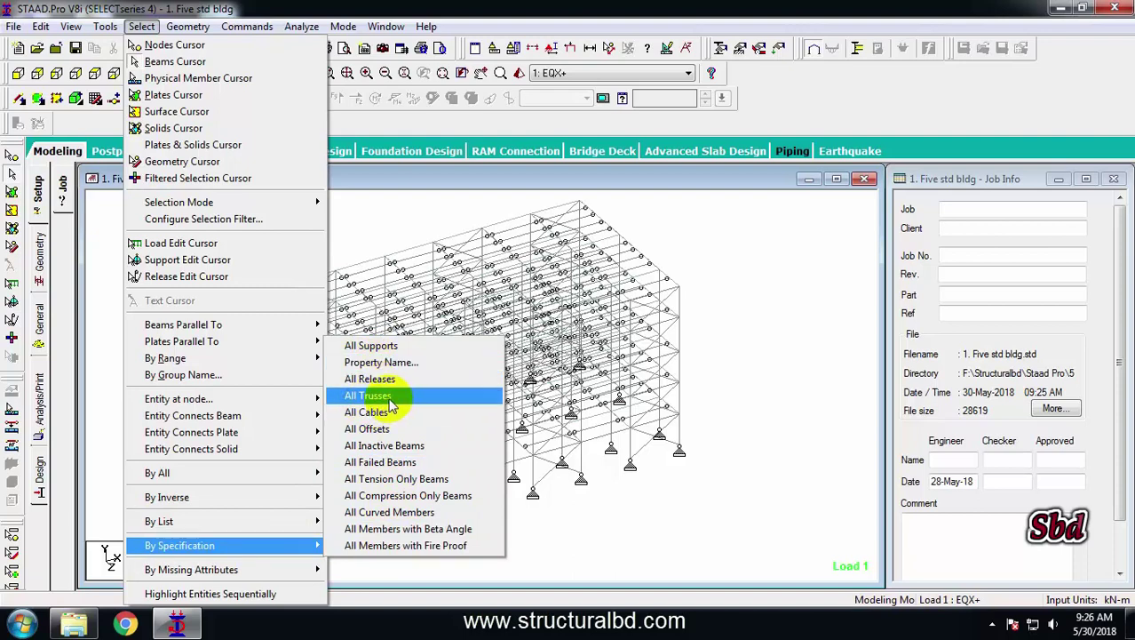
{"action": "left_click", "coordinate": [379, 402]}
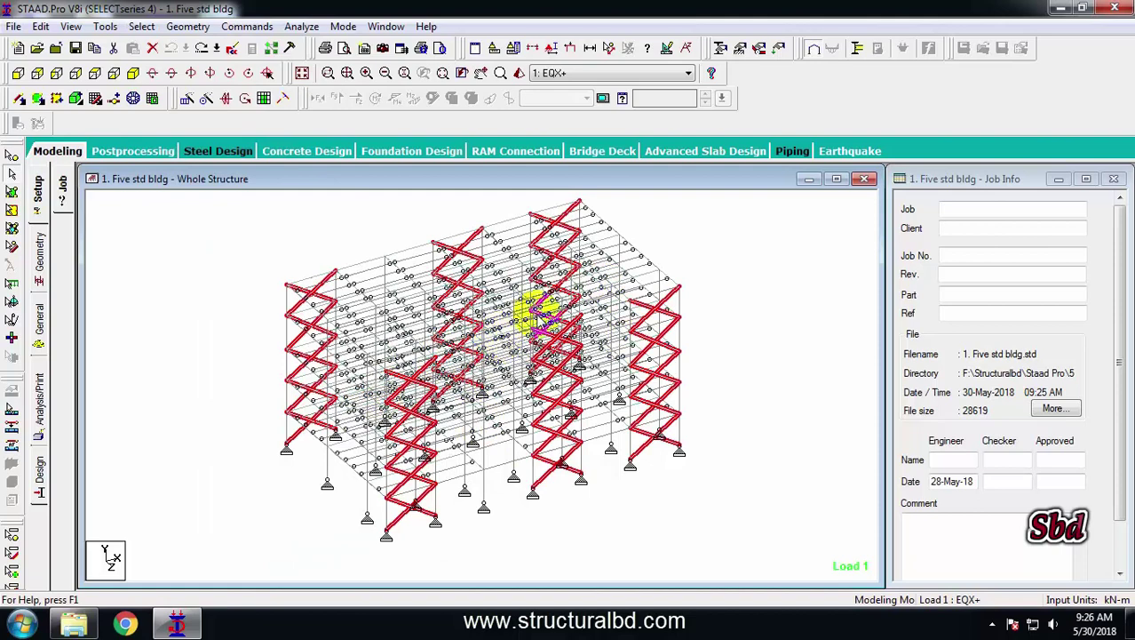
Step: Clear the truss selection and select the members with properties 2 Taper, 3 Taper, 4 Taper and 5 Taper together by property name
{"action": "left_click", "coordinate": [126, 202]}
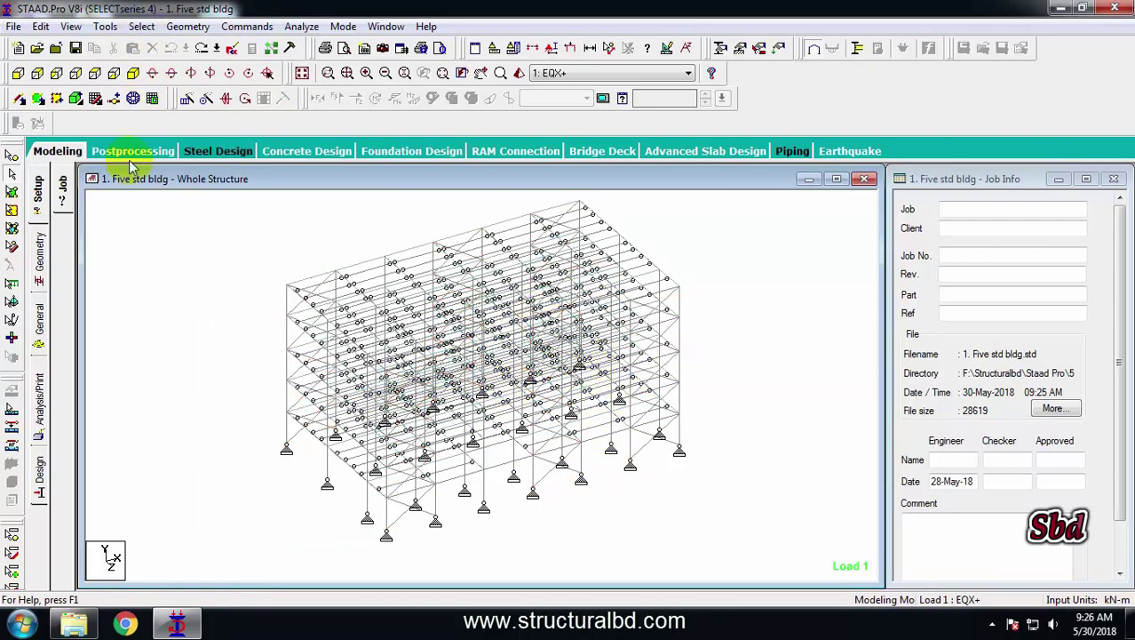
{"action": "left_click", "coordinate": [142, 26]}
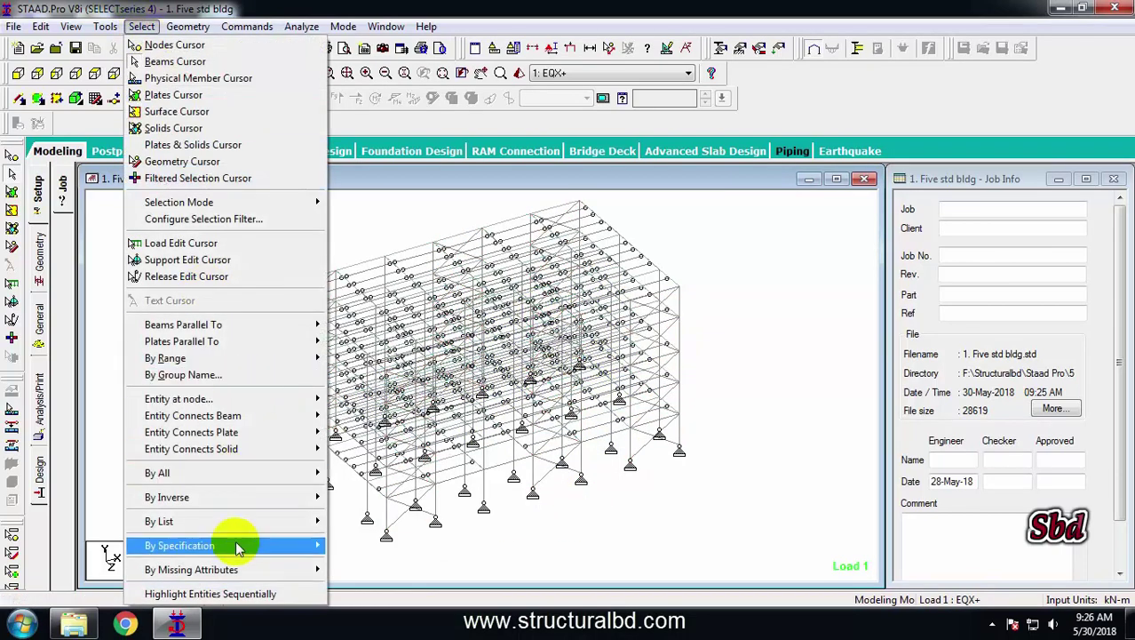
{"action": "mouse_move", "coordinate": [235, 473]}
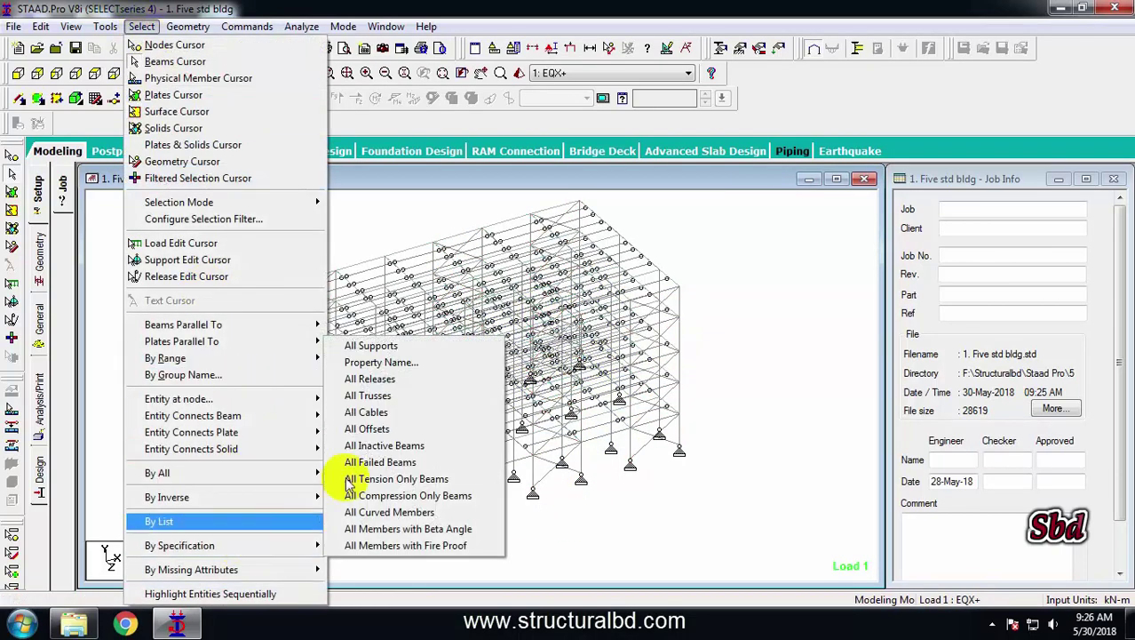
{"action": "left_click", "coordinate": [392, 367]}
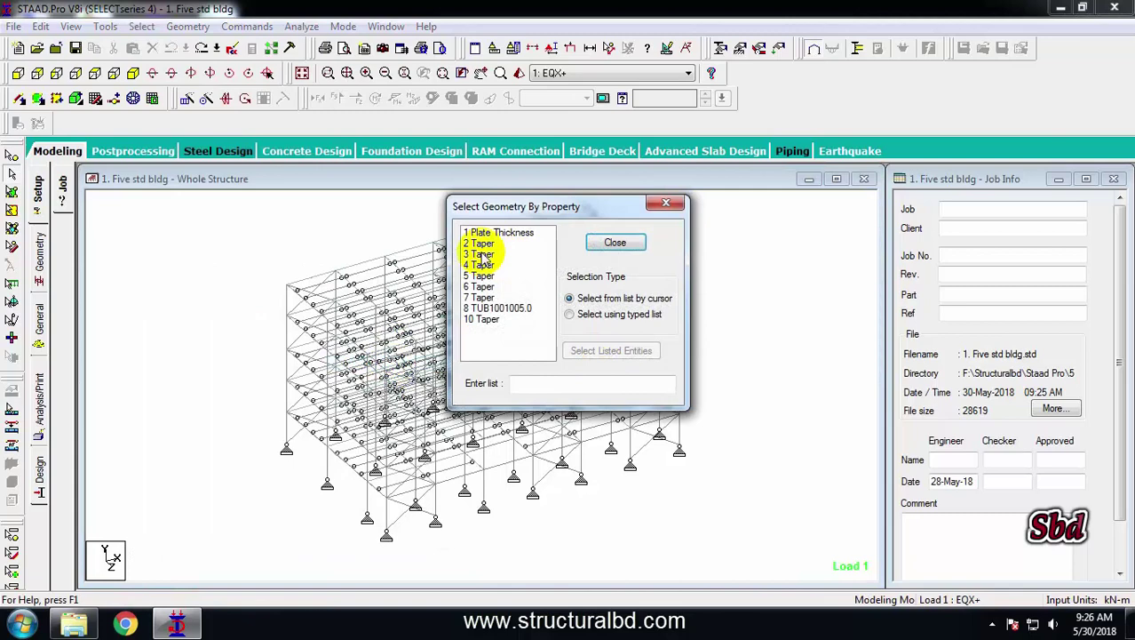
{"action": "left_click", "coordinate": [473, 243]}
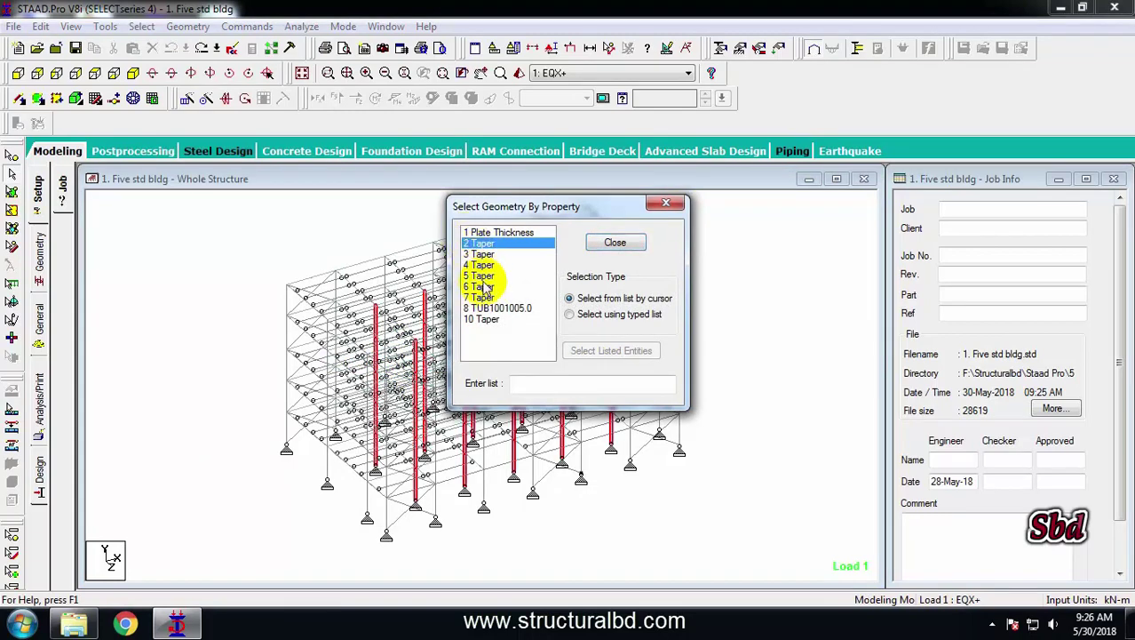
{"action": "left_click", "coordinate": [483, 255], "text": "ctrl"}
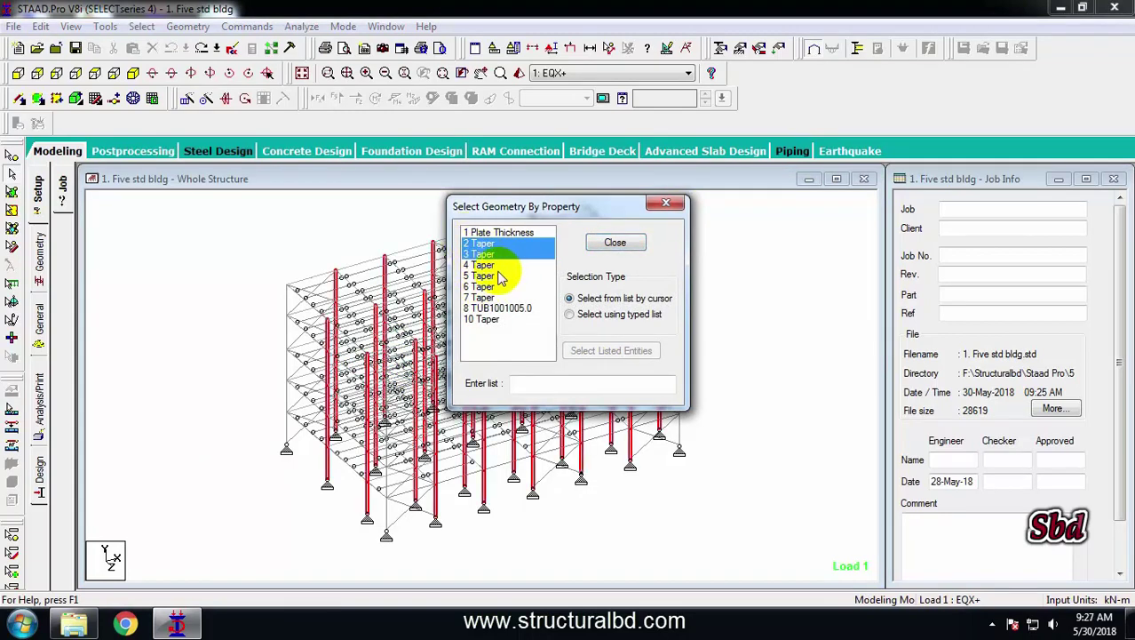
{"action": "left_click", "coordinate": [481, 264], "text": "ctrl"}
{"action": "left_click", "coordinate": [485, 274], "text": "ctrl"}
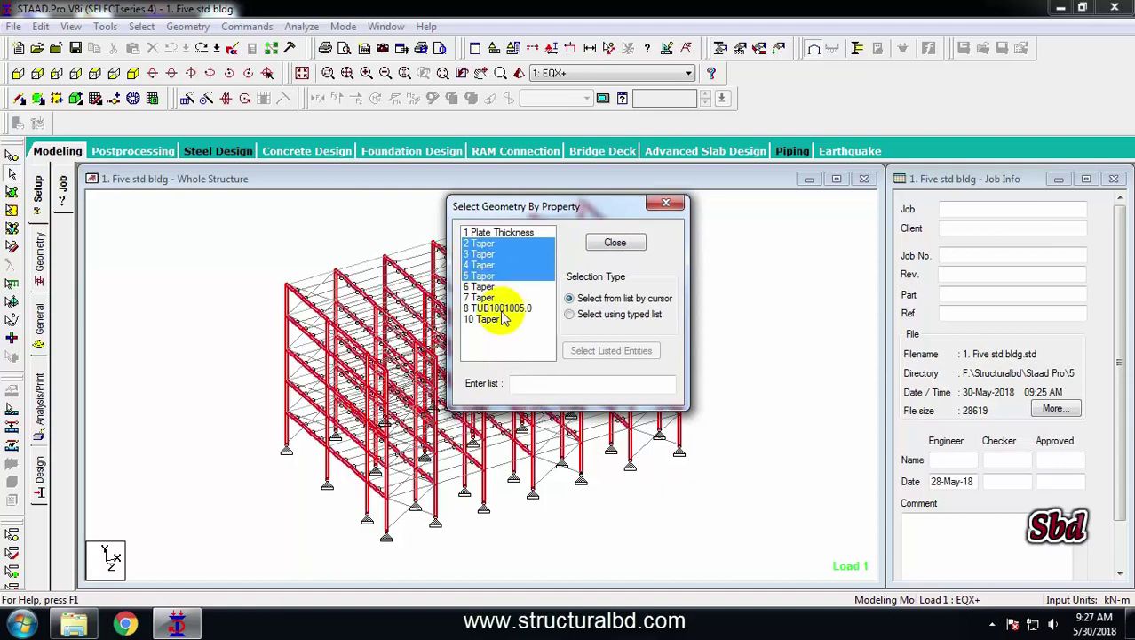
Step: Select geometry by properties 8 TUB1001005.0, 1 Plate Thickness and 10 Taper one at a time, and close the property selection
{"action": "left_click", "coordinate": [495, 308]}
{"action": "left_click", "coordinate": [489, 233]}
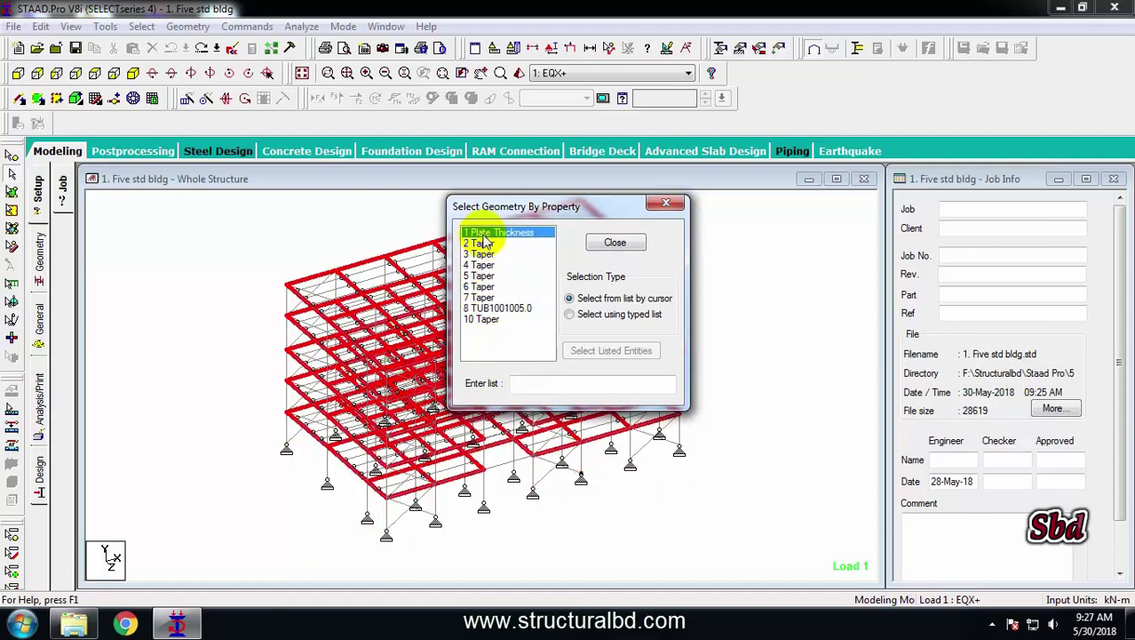
{"action": "left_click", "coordinate": [487, 322]}
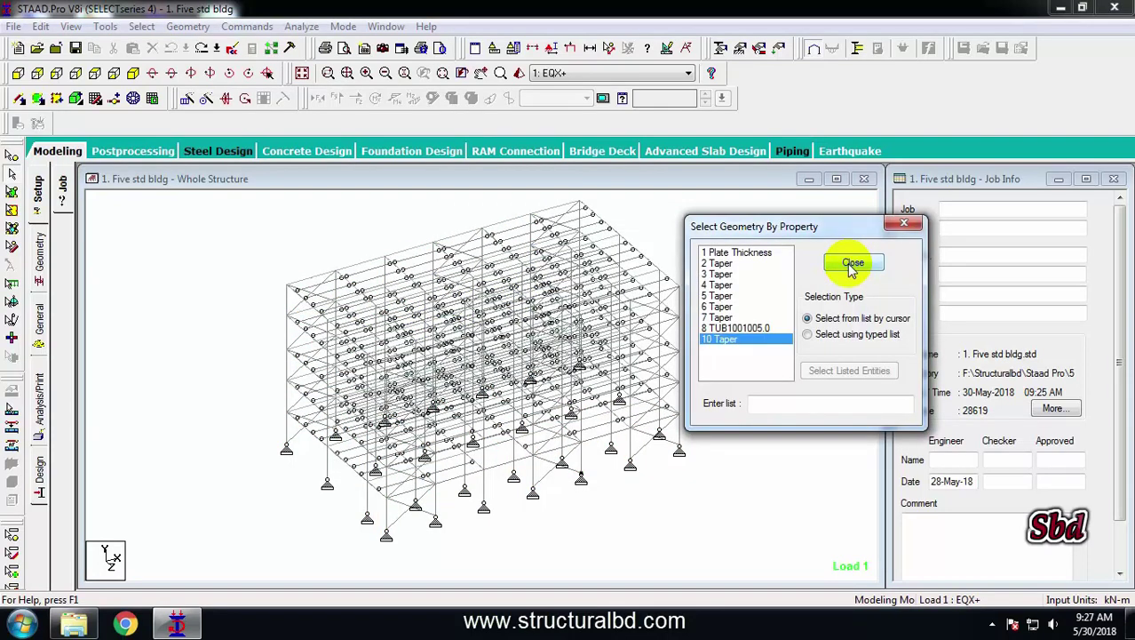
{"action": "left_click", "coordinate": [850, 264]}
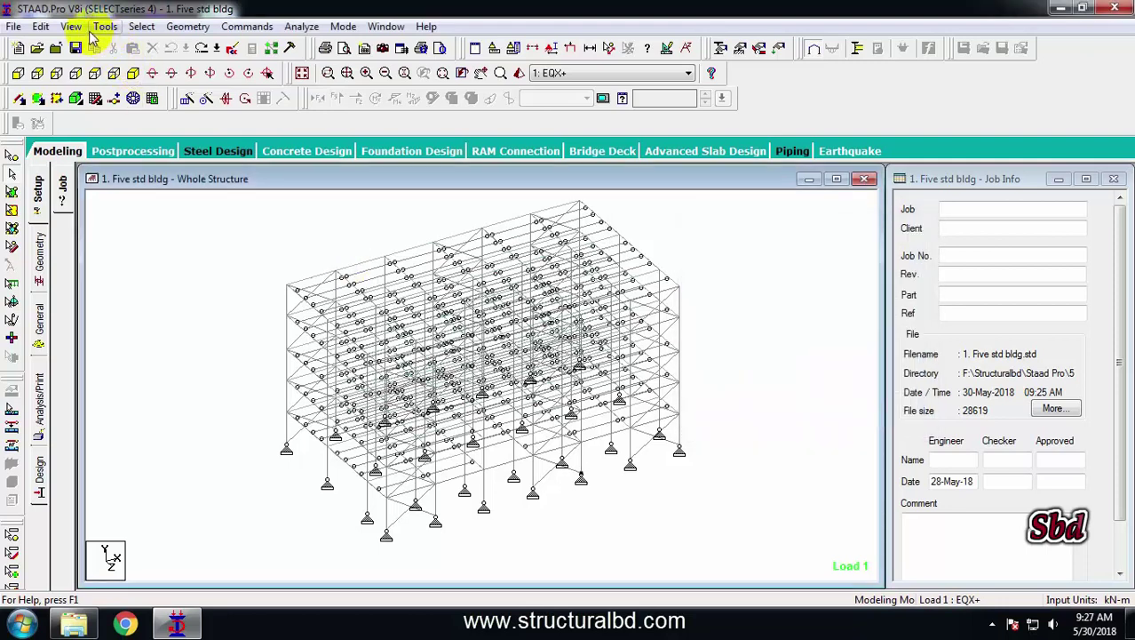
Step: Select the members that have no property assigned, using the missing attributes selection, and examine them up close
{"action": "left_click", "coordinate": [141, 25]}
{"action": "mouse_move", "coordinate": [216, 576]}
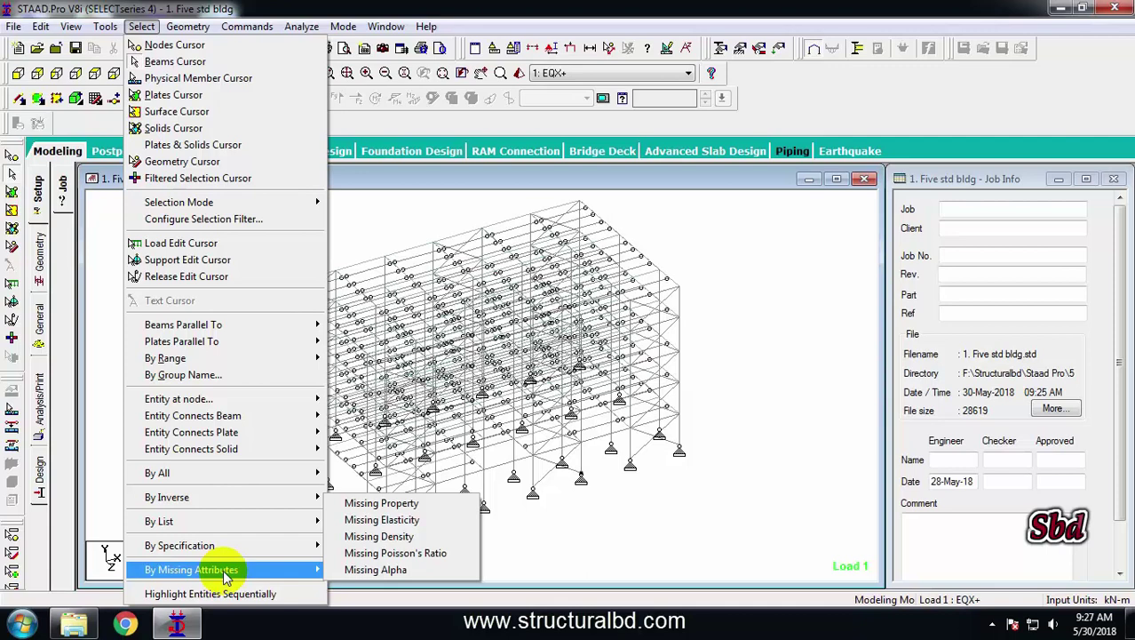
{"action": "left_click", "coordinate": [382, 504]}
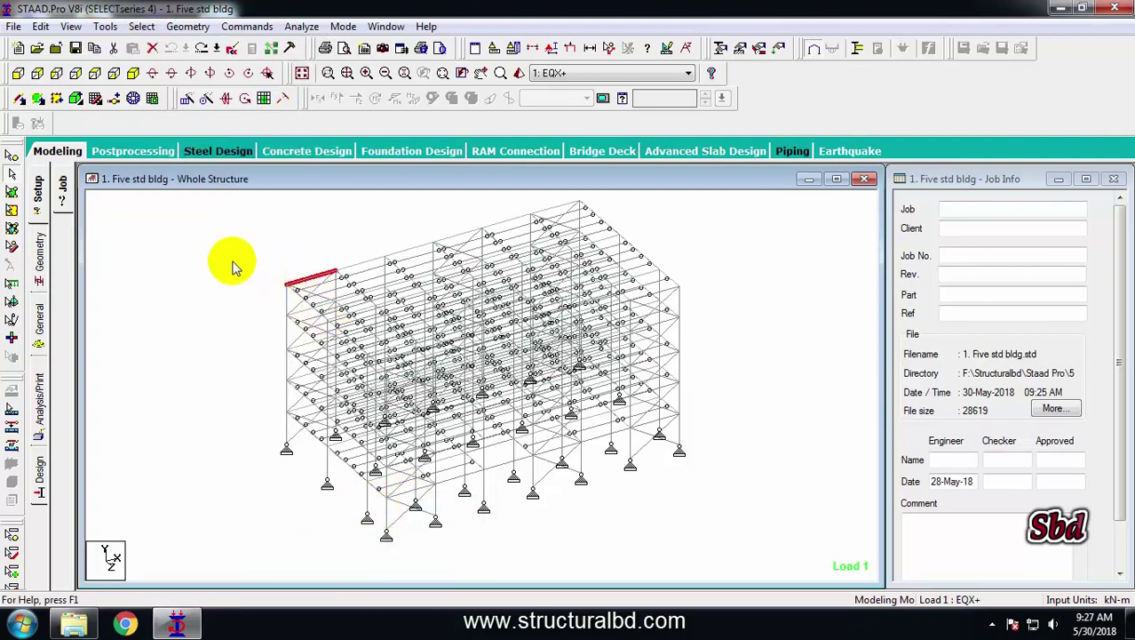
{"action": "scroll", "coordinate": [365, 297], "scroll_direction": "up", "scroll_amount": 2}
{"action": "scroll", "coordinate": [362, 291], "scroll_direction": "up", "scroll_amount": 1}
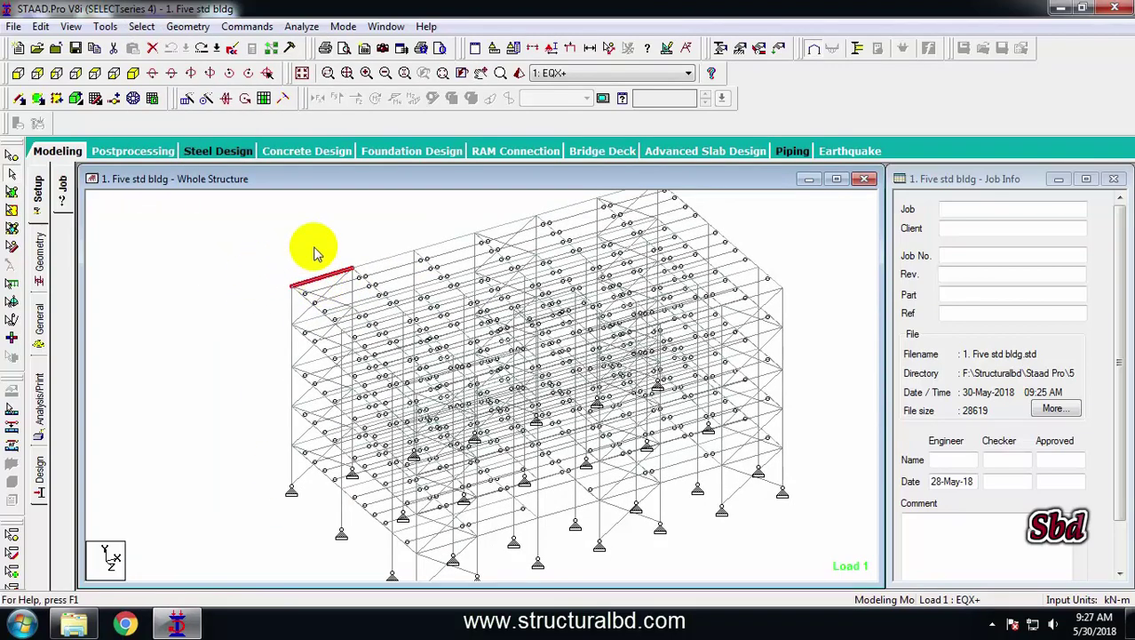
Step: Clear the beam selection and display the structure's members as full 3D sections
{"action": "left_click", "coordinate": [197, 230]}
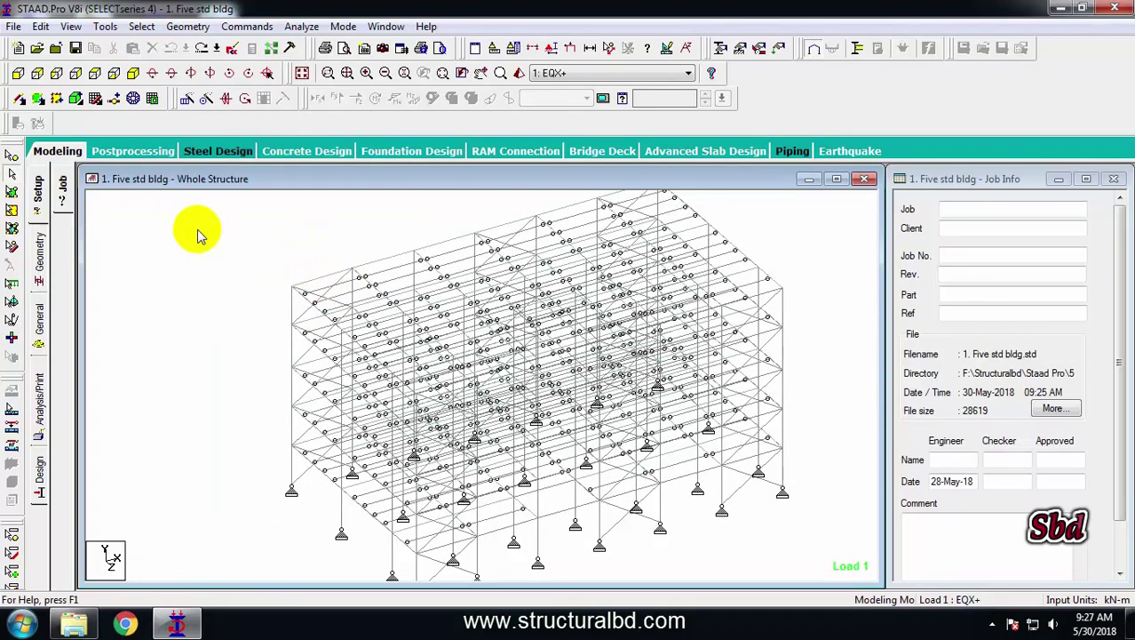
{"action": "left_click", "coordinate": [551, 54]}
{"action": "left_click", "coordinate": [425, 88]}
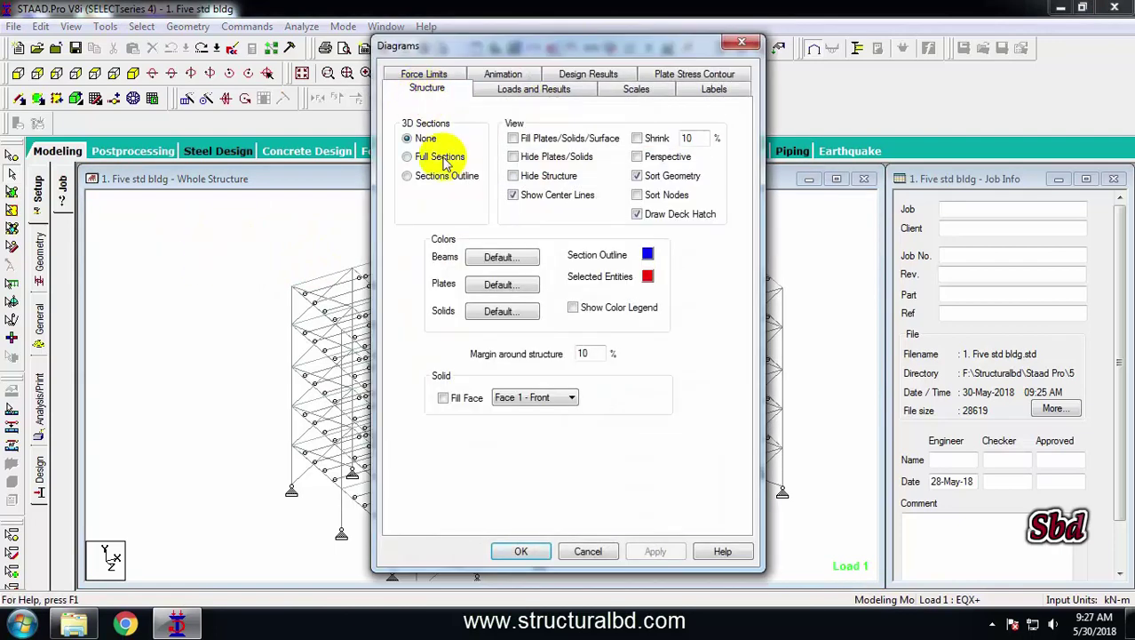
{"action": "left_click", "coordinate": [436, 158]}
{"action": "left_click", "coordinate": [654, 551]}
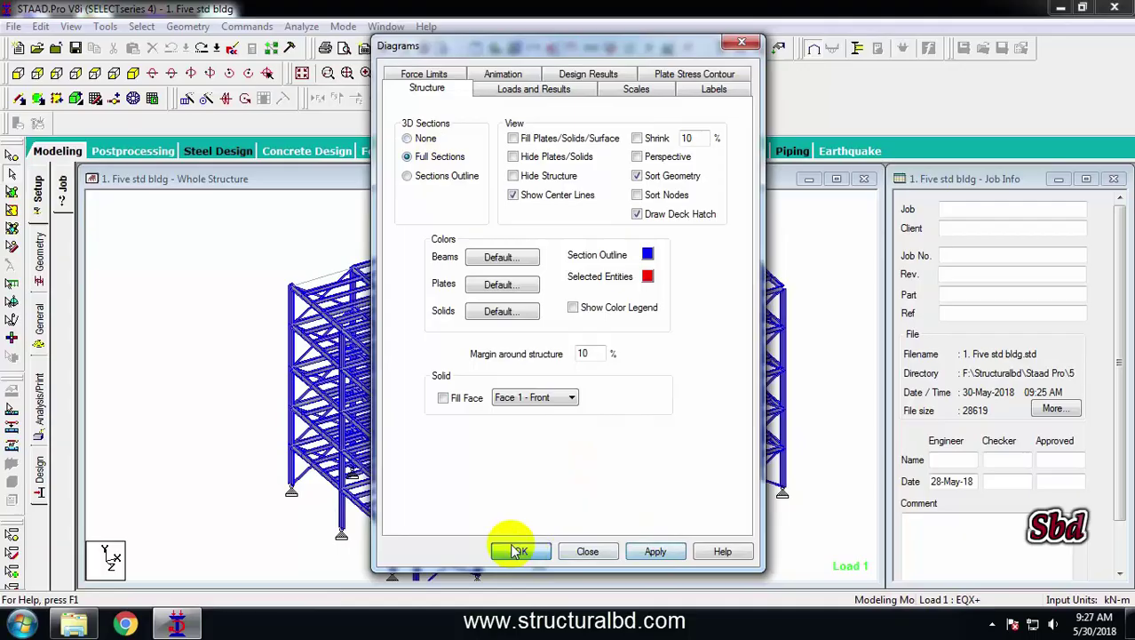
{"action": "left_click", "coordinate": [521, 551]}
Step: Examine the roof-corner edge beam that has no section, selecting and deselecting it, and return to the centre-line display
{"action": "scroll", "coordinate": [366, 350], "scroll_direction": "up", "scroll_amount": 5}
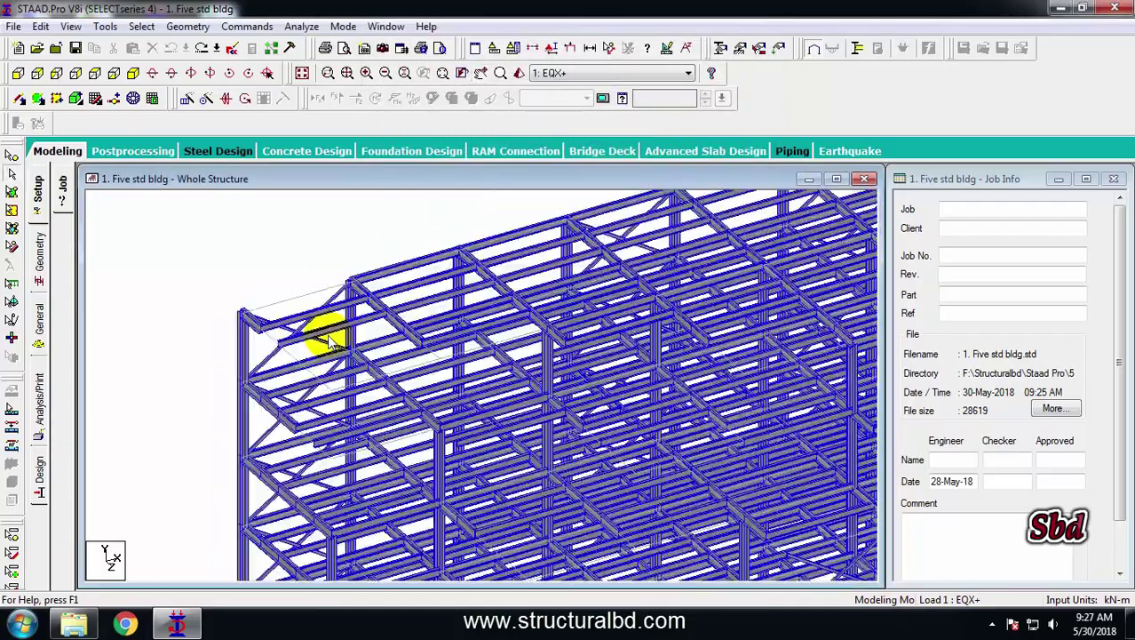
{"action": "middle_click_drag", "start_coordinate": [253, 300], "coordinate": [311, 296]}
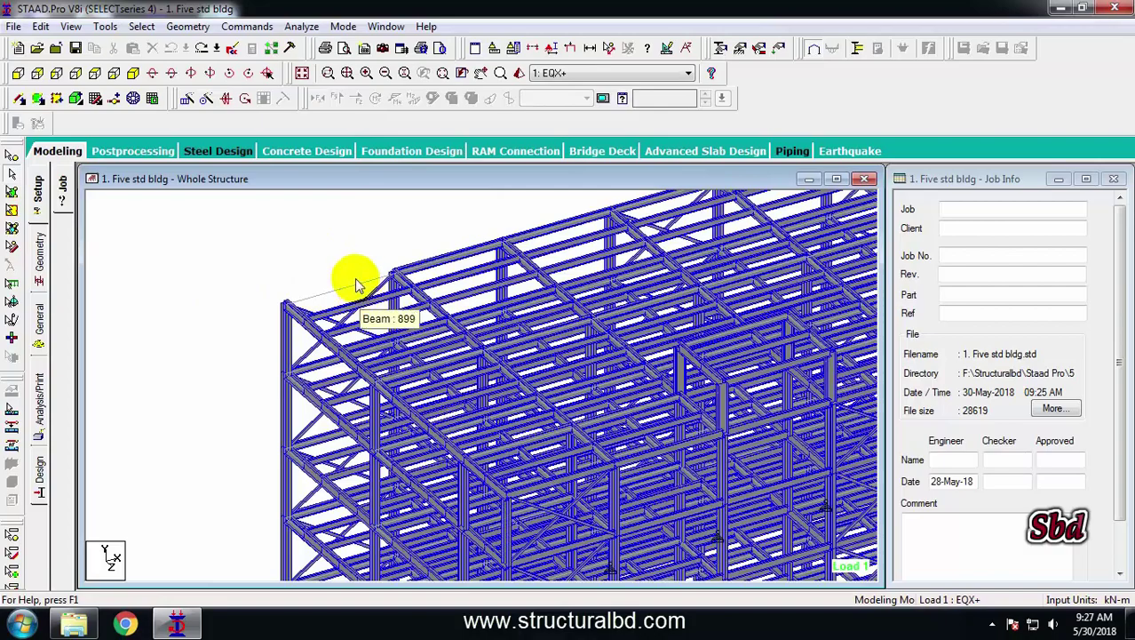
{"action": "scroll", "coordinate": [297, 233], "scroll_direction": "down", "scroll_amount": 1}
{"action": "left_click", "coordinate": [339, 302]}
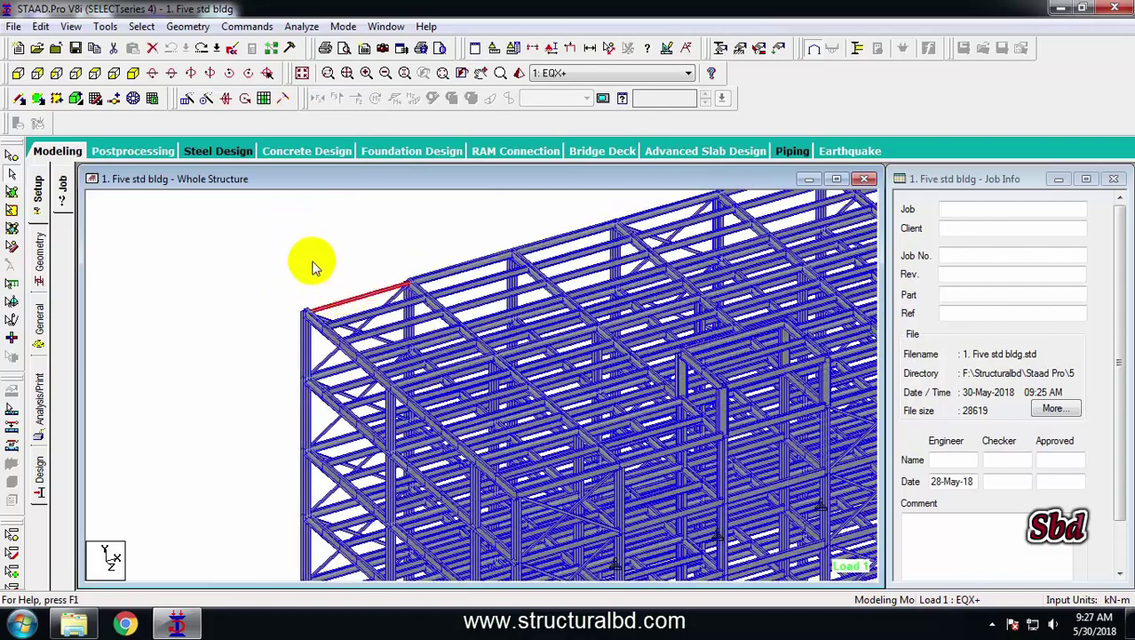
{"action": "left_click", "coordinate": [251, 242]}
{"action": "scroll", "coordinate": [271, 282], "scroll_direction": "down", "scroll_amount": 3}
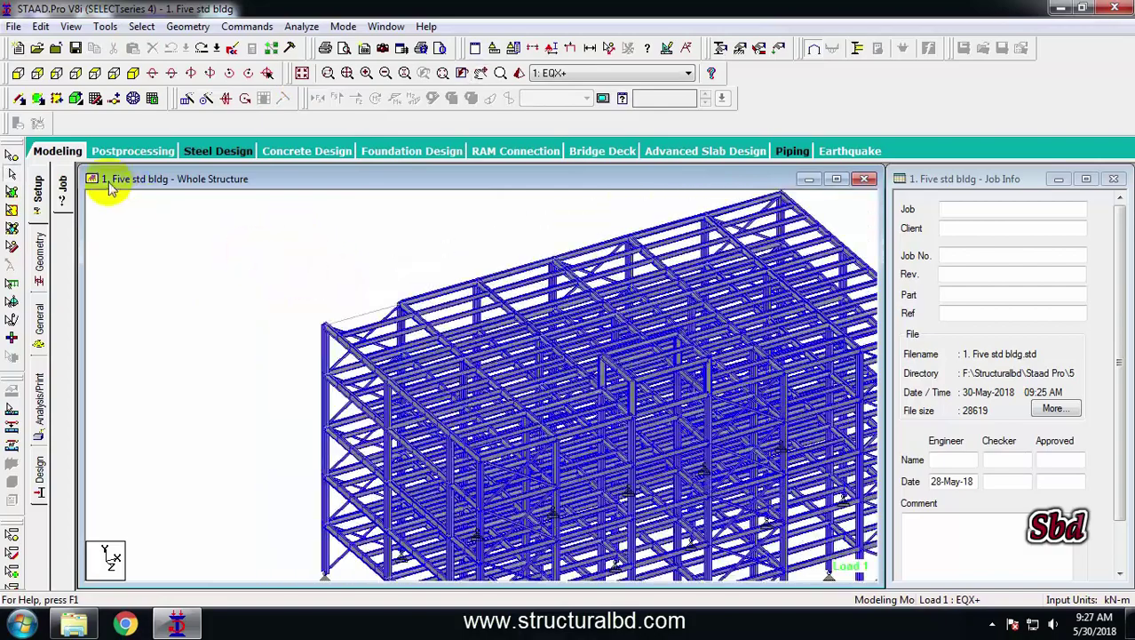
{"action": "left_click", "coordinate": [56, 151]}
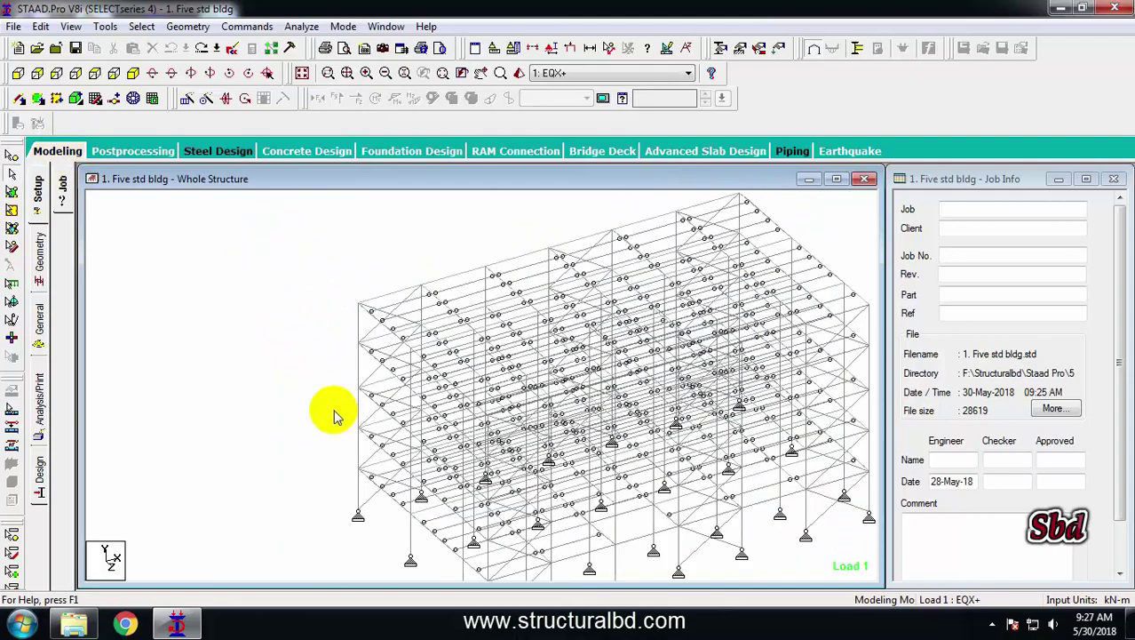
Step: Insert a node into the roof-corner edge beam at a distance of 2 m
{"action": "middle_click_drag", "start_coordinate": [335, 410], "coordinate": [307, 343]}
{"action": "middle_click_drag", "start_coordinate": [243, 407], "coordinate": [246, 376]}
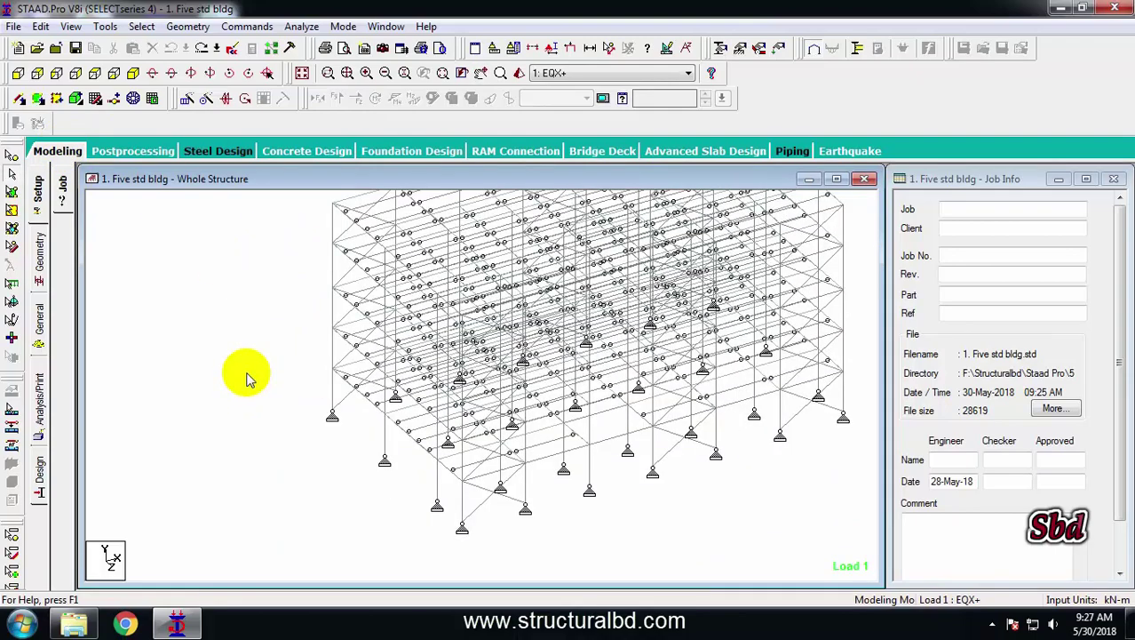
{"action": "scroll", "coordinate": [368, 355], "scroll_direction": "up", "scroll_amount": 3}
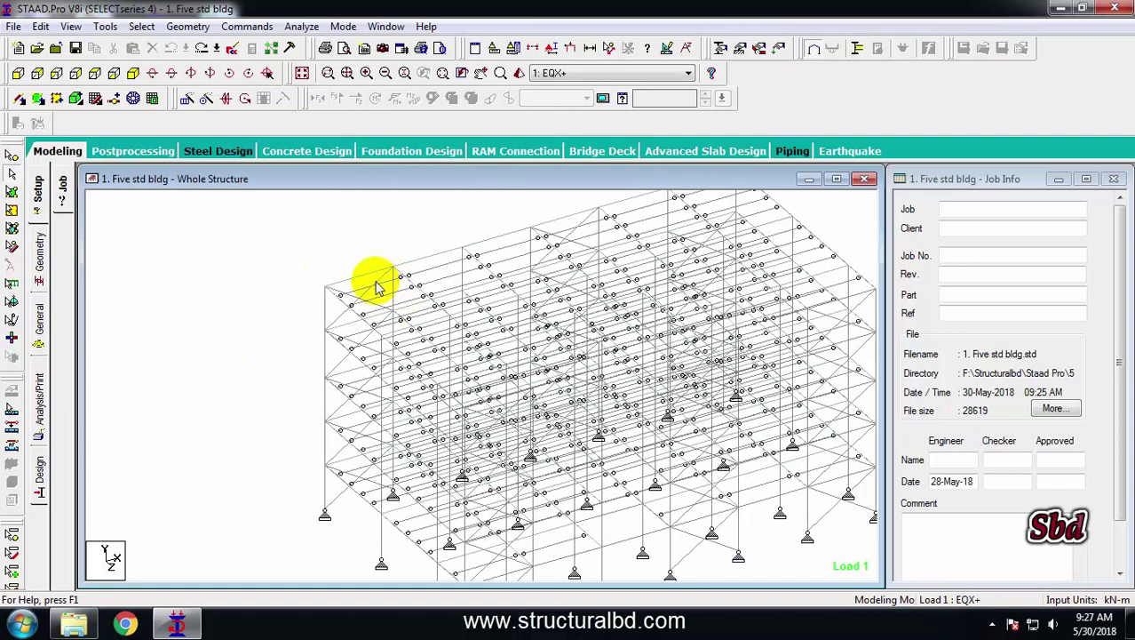
{"action": "left_click", "coordinate": [370, 277]}
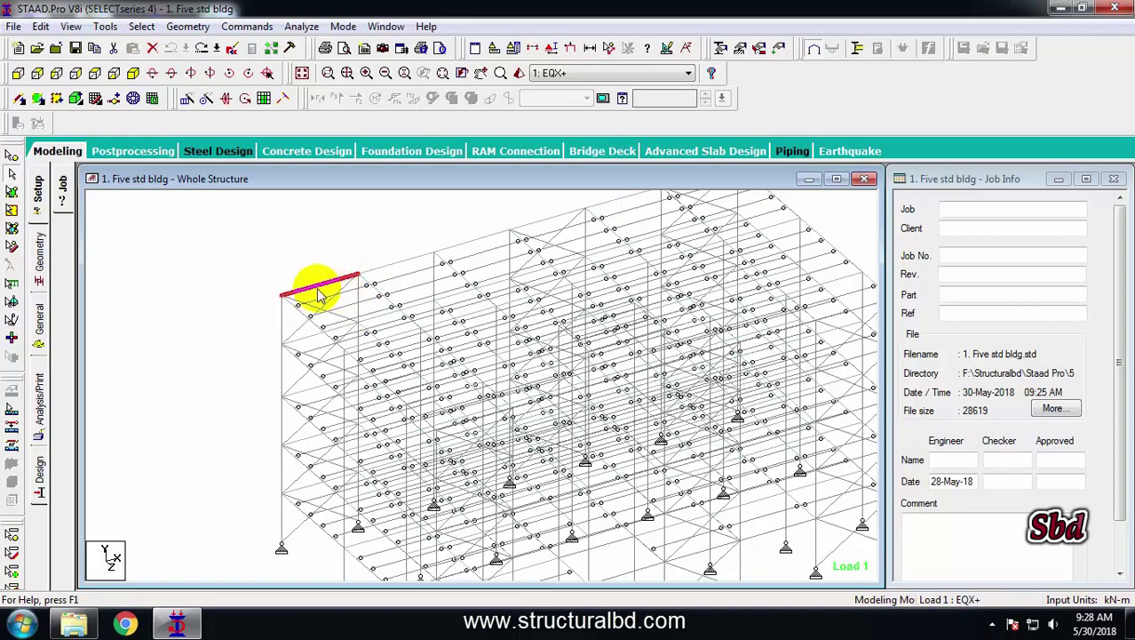
{"action": "left_click", "coordinate": [322, 288]}
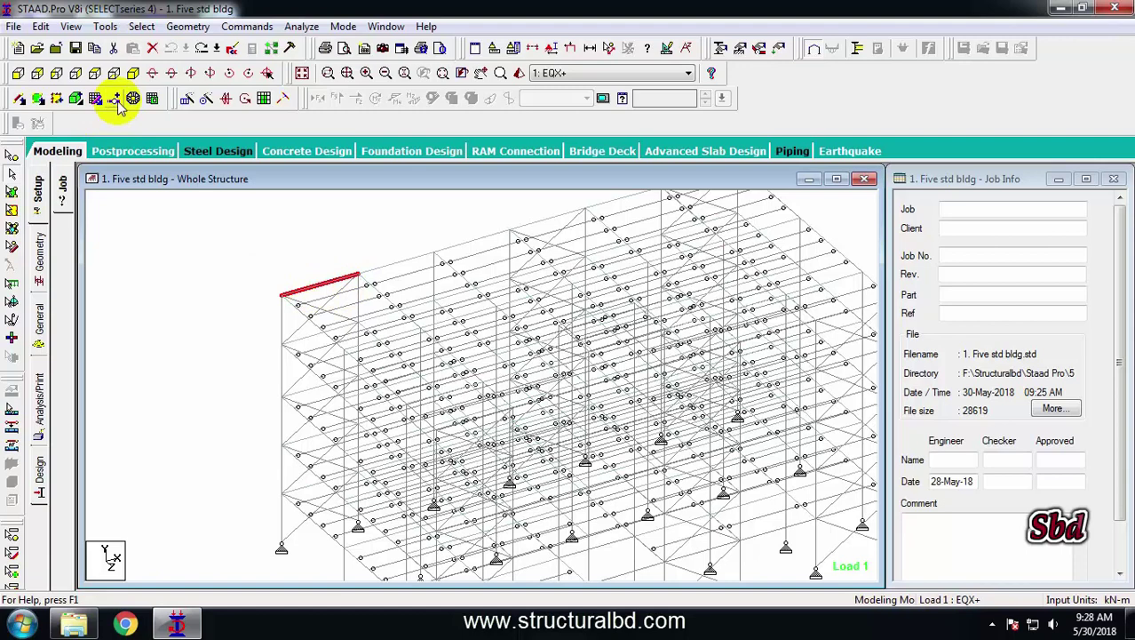
{"action": "left_click", "coordinate": [115, 99]}
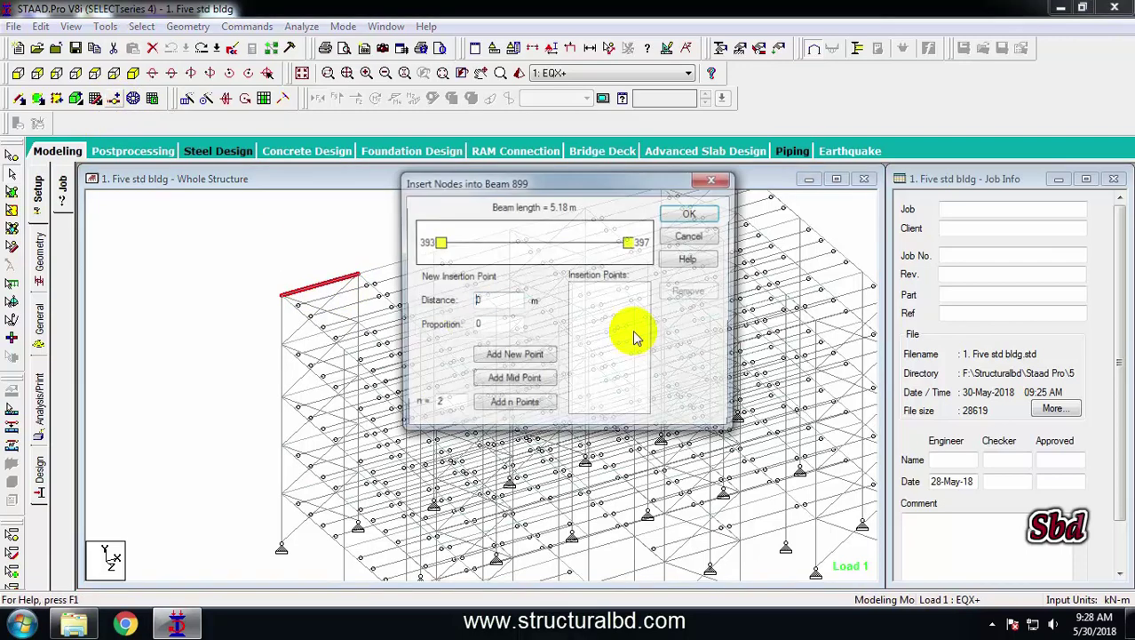
{"action": "double_click", "coordinate": [478, 301]}
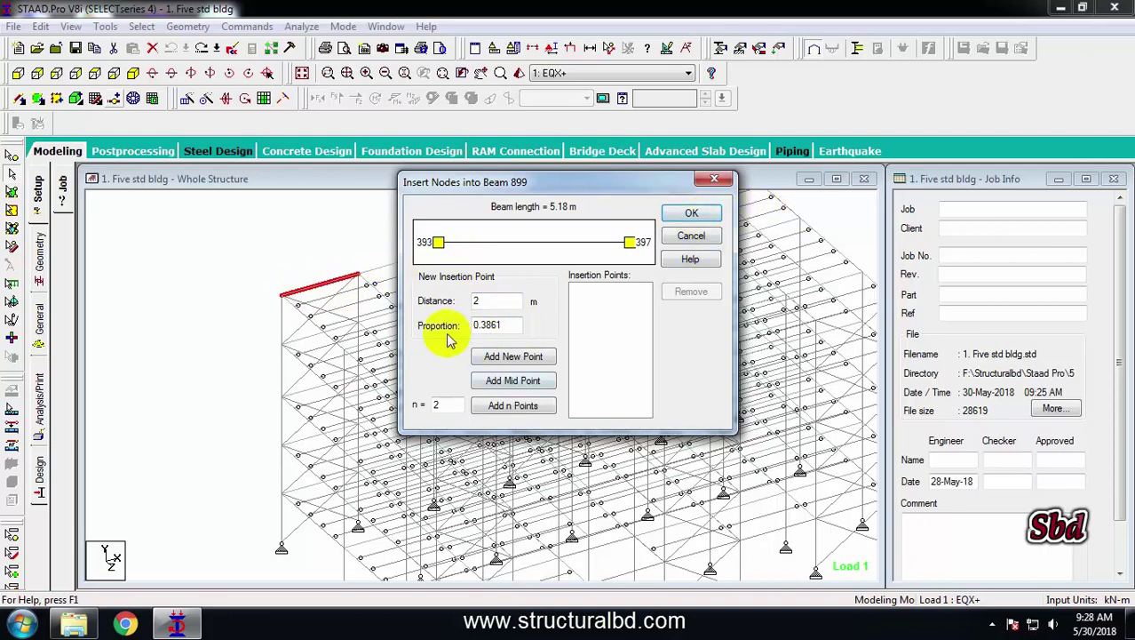
{"action": "left_click", "coordinate": [510, 357]}
{"action": "left_click", "coordinate": [692, 214]}
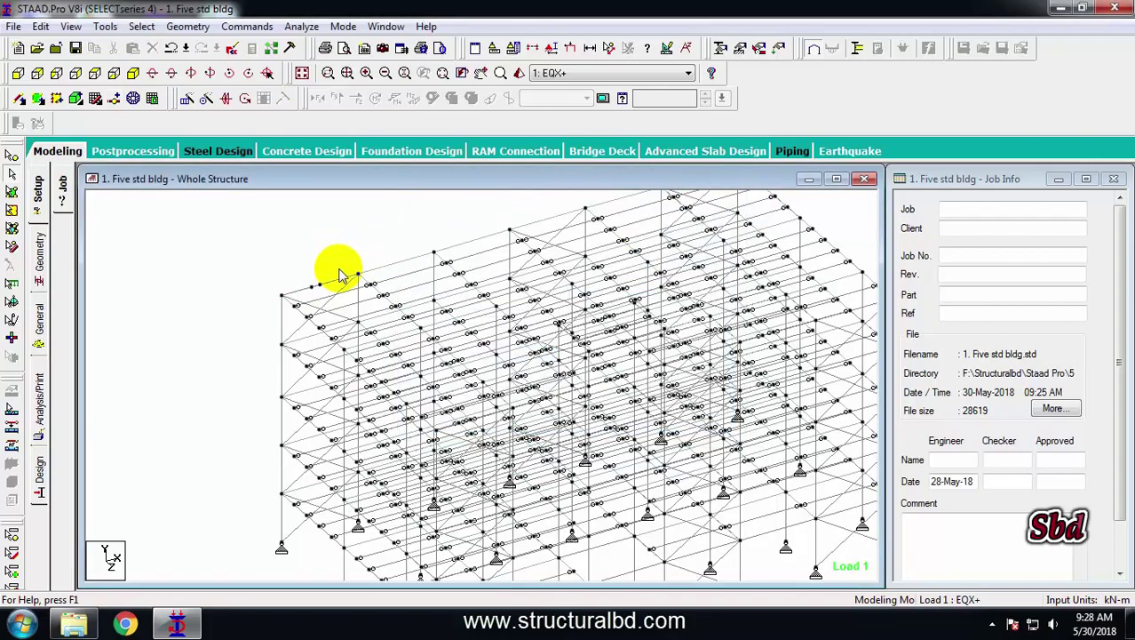
Step: Check the length of the first segment of the divided roof edge beam in its beam details
{"action": "scroll", "coordinate": [315, 293], "scroll_direction": "up", "scroll_amount": 3}
{"action": "scroll", "coordinate": [375, 355], "scroll_direction": "up", "scroll_amount": 2}
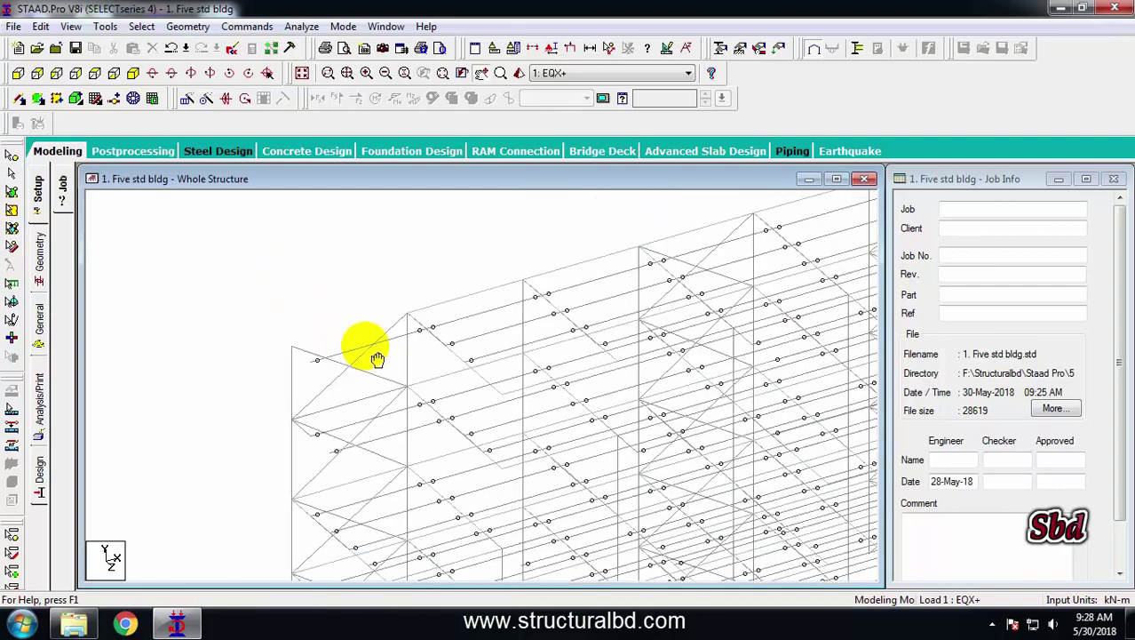
{"action": "double_click", "coordinate": [285, 325]}
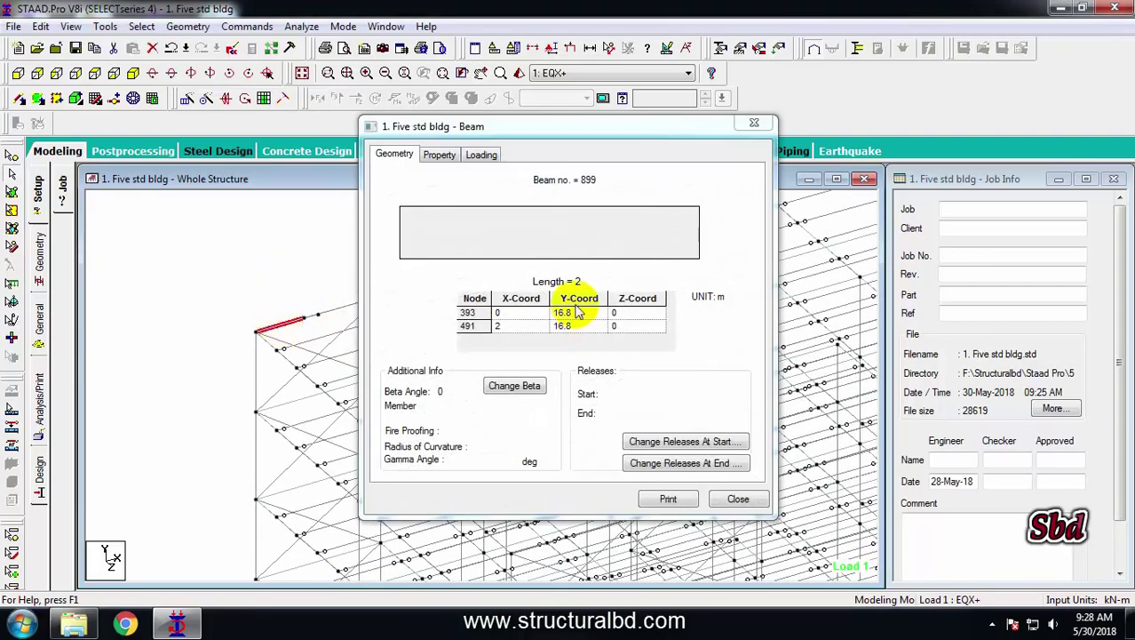
{"action": "left_click", "coordinate": [740, 500]}
Step: Merge the two segments of the roof-corner edge beam into one member, keeping beam number 899, and clear the selection
{"action": "left_click", "coordinate": [329, 309]}
{"action": "left_click", "coordinate": [274, 328]}
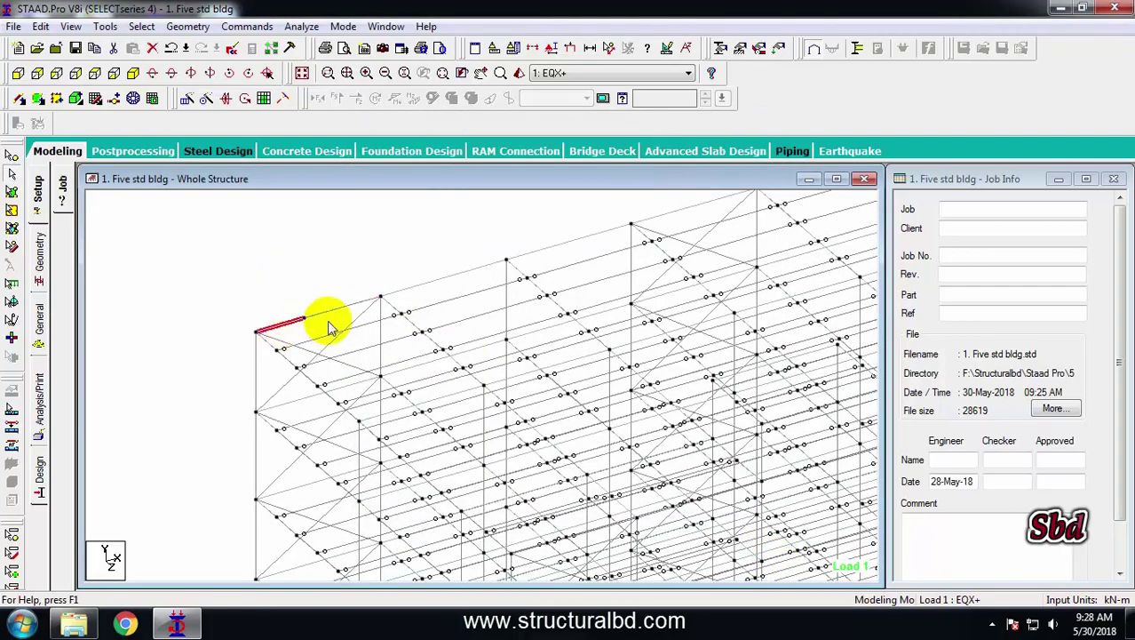
{"action": "left_click", "coordinate": [294, 320], "text": "ctrl"}
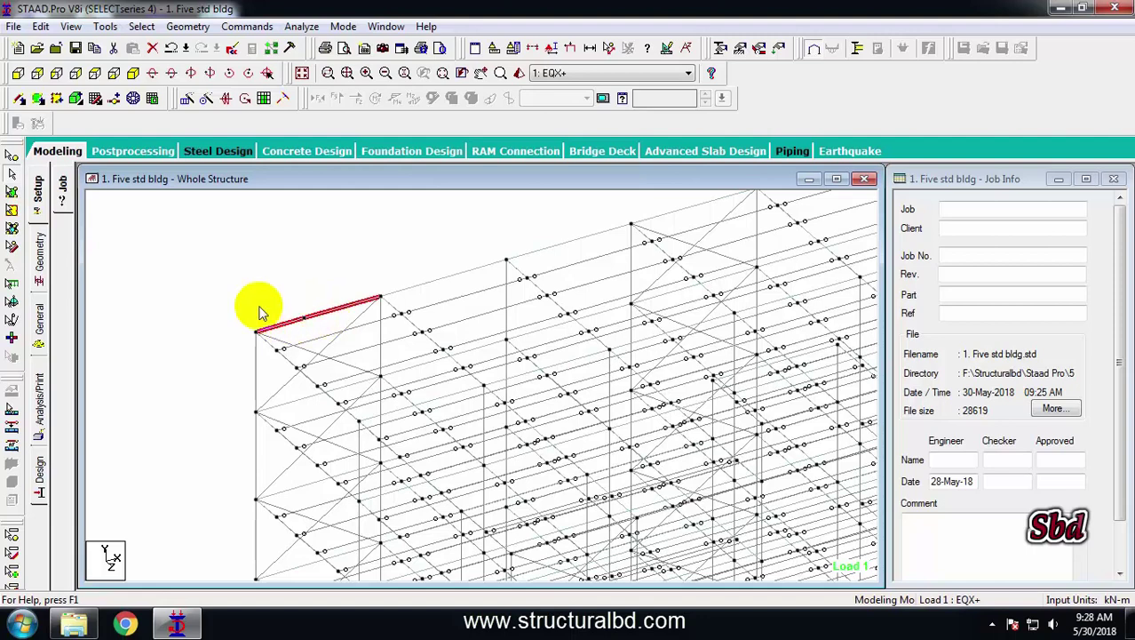
{"action": "left_click", "coordinate": [187, 26]}
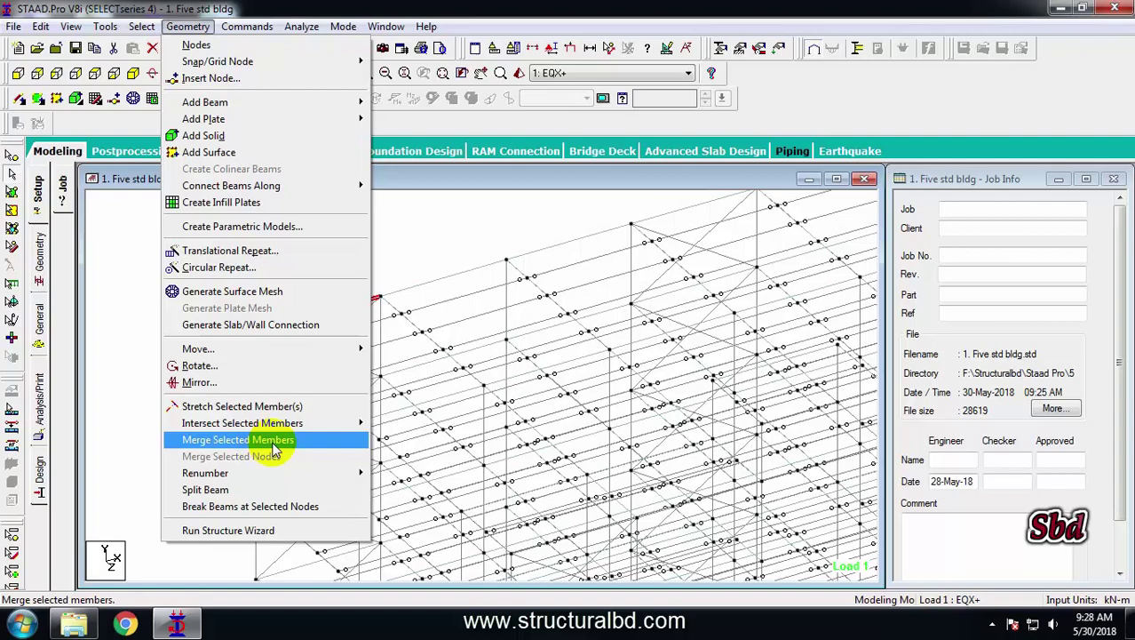
{"action": "left_click", "coordinate": [273, 445]}
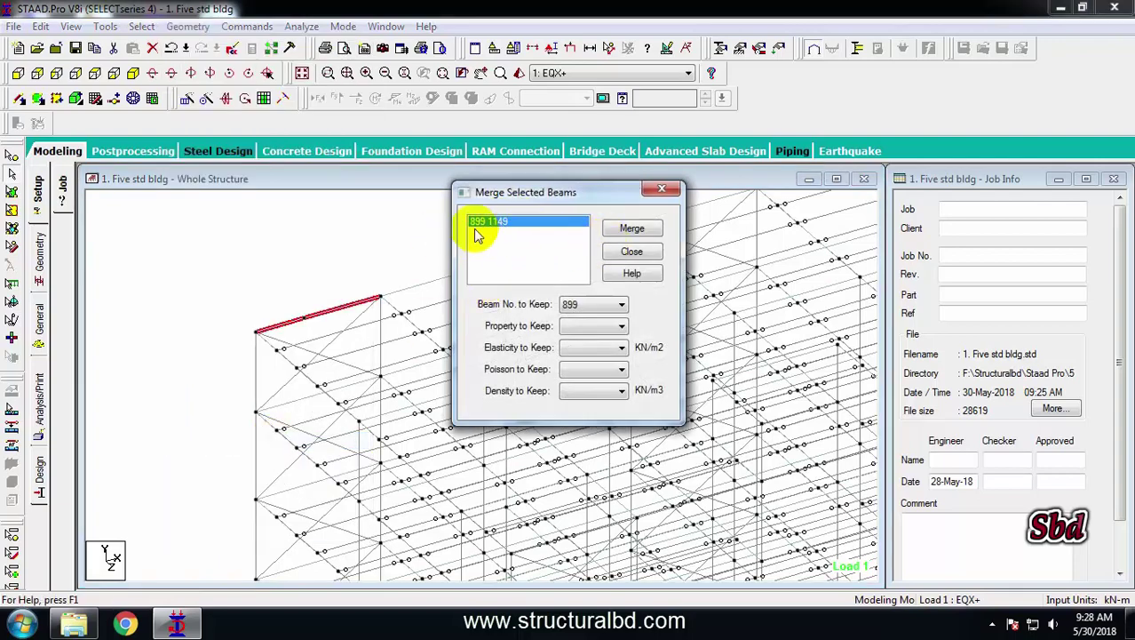
{"action": "left_click", "coordinate": [630, 229]}
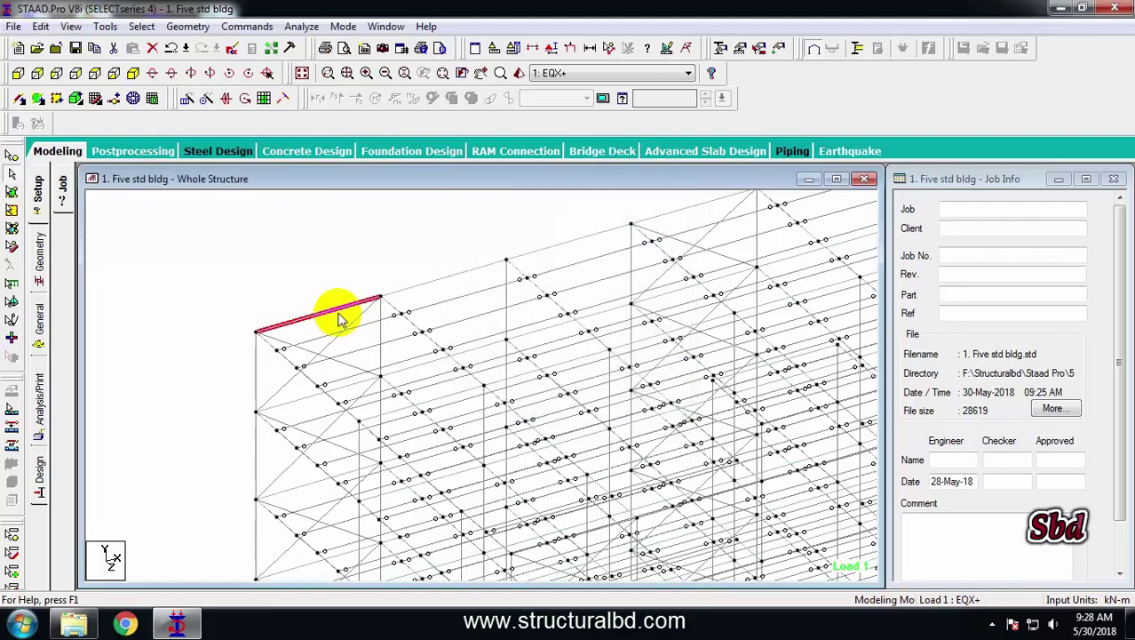
{"action": "left_click", "coordinate": [312, 261]}
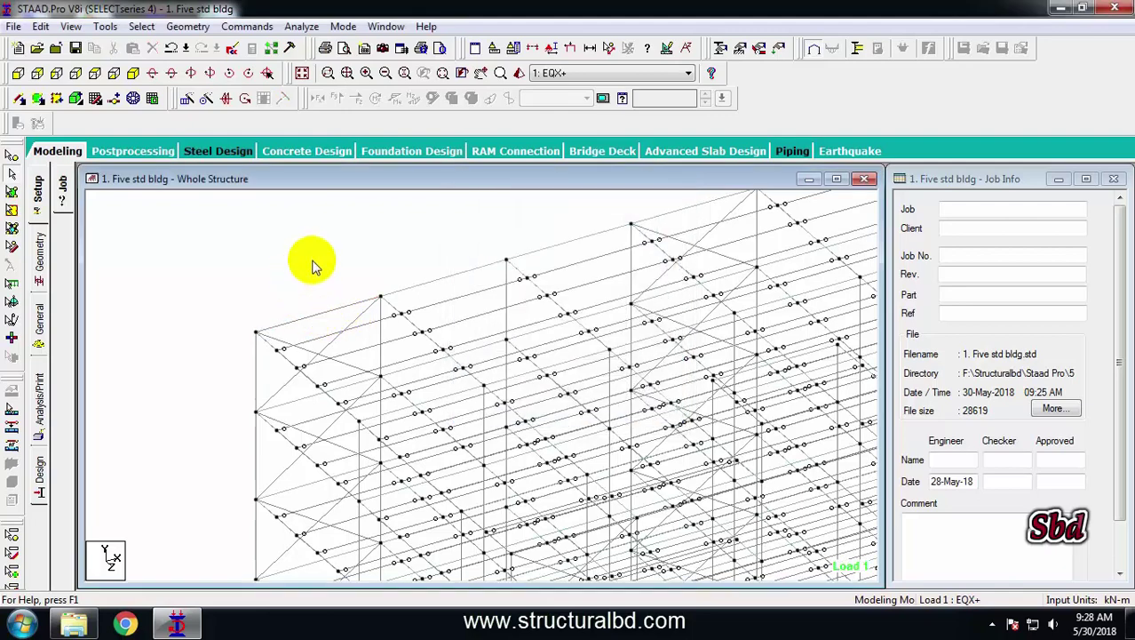
Step: Intersect the two crossing braces in the ground-floor corner bay with a tolerance of 0 m
{"action": "middle_click_drag", "start_coordinate": [252, 497], "coordinate": [233, 339]}
{"action": "middle_click_drag", "start_coordinate": [279, 480], "coordinate": [286, 393]}
{"action": "middle_click_drag", "start_coordinate": [299, 460], "coordinate": [170, 240]}
{"action": "left_click", "coordinate": [396, 406]}
{"action": "left_click", "coordinate": [385, 386]}
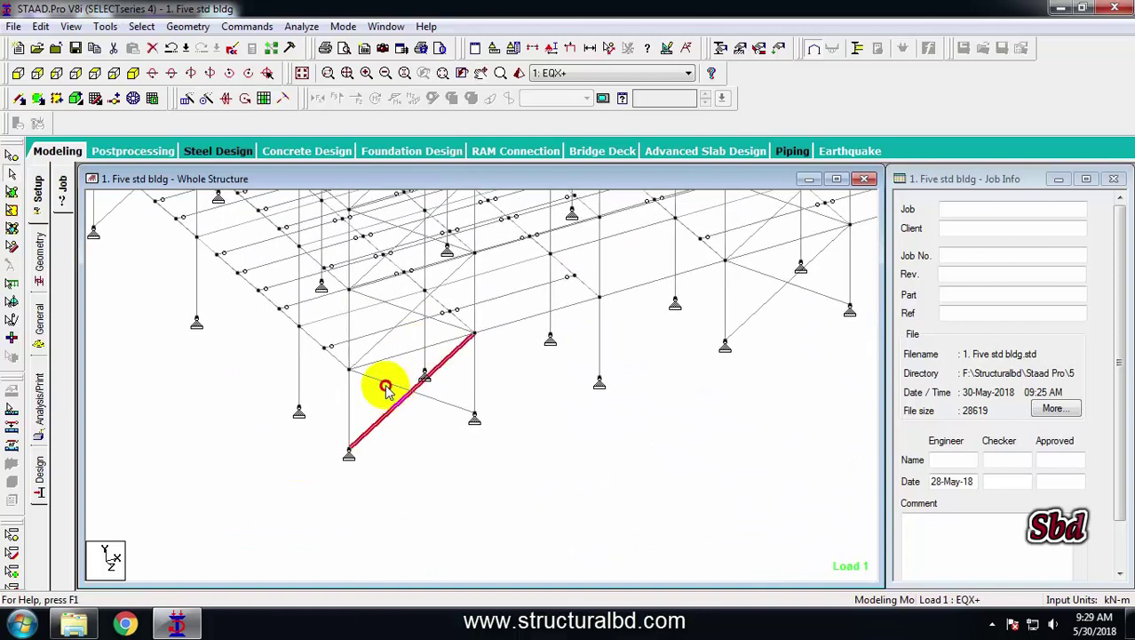
{"action": "left_click", "coordinate": [396, 408]}
{"action": "left_click", "coordinate": [390, 385]}
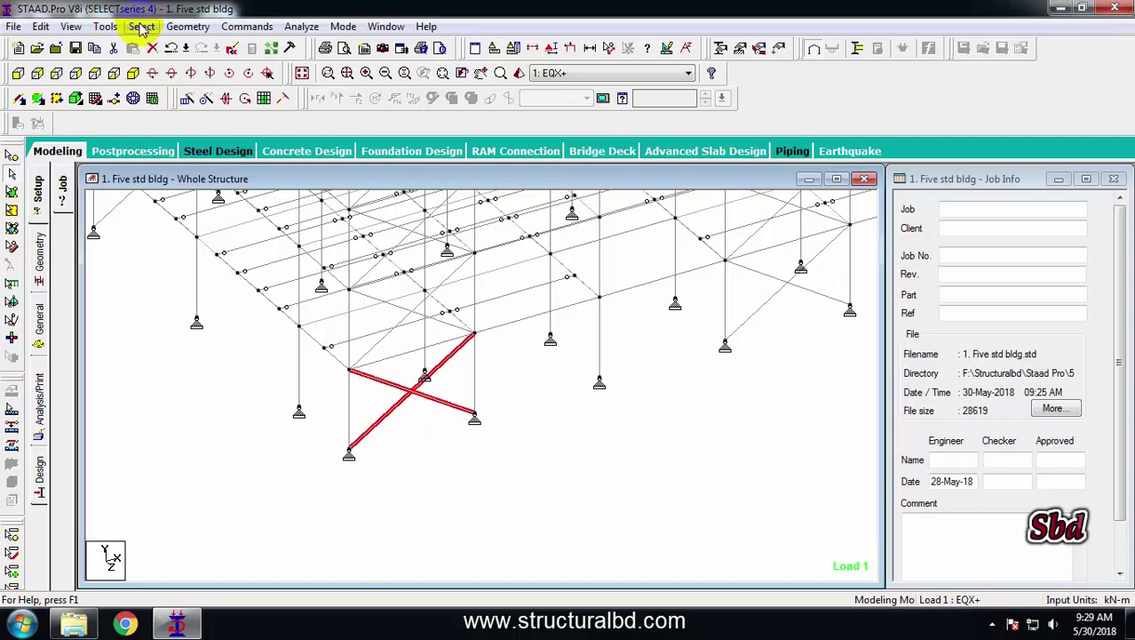
{"action": "left_click", "coordinate": [186, 26]}
{"action": "mouse_move", "coordinate": [255, 424]}
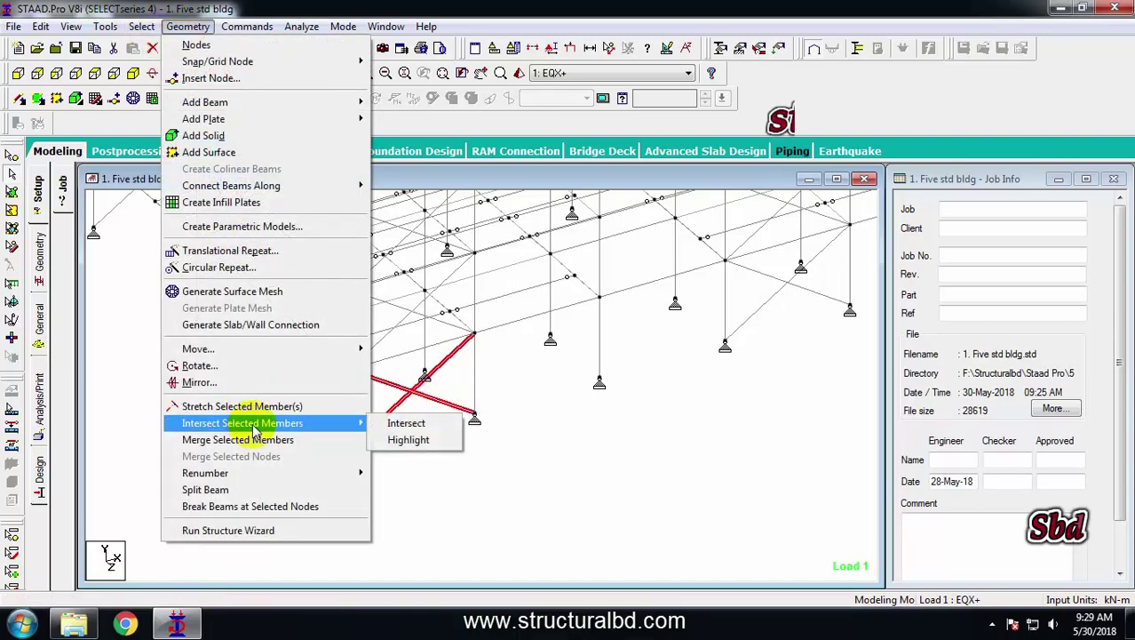
{"action": "left_click", "coordinate": [404, 424]}
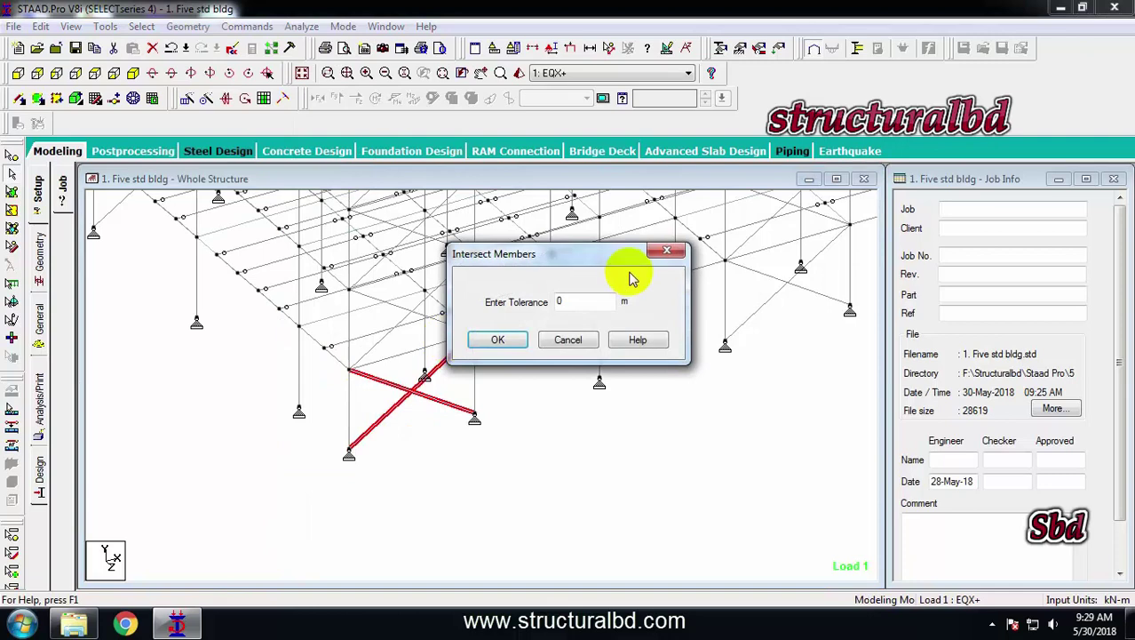
{"action": "left_click", "coordinate": [502, 341]}
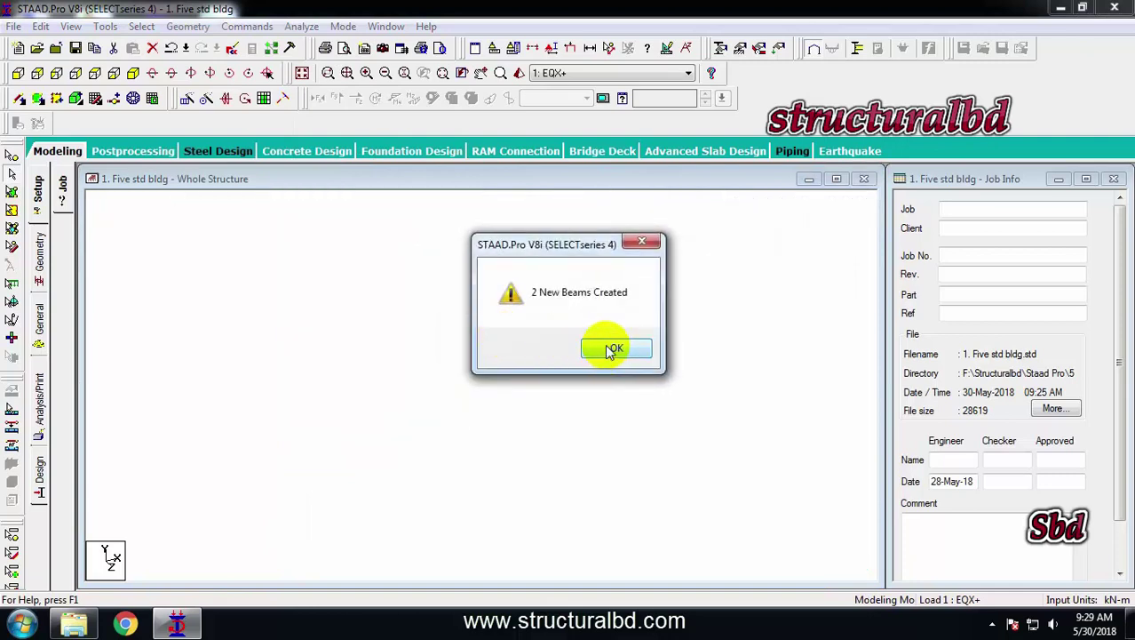
{"action": "left_click", "coordinate": [613, 349]}
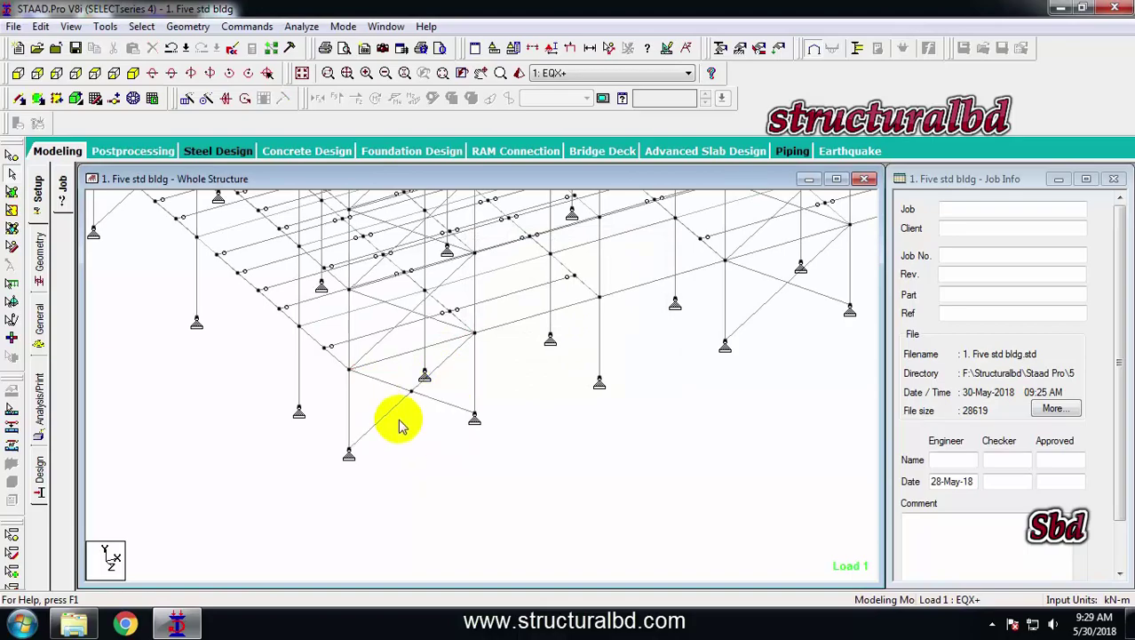
Step: Select all roof-level members from the front view and open them in a new view
{"action": "middle_click_drag", "start_coordinate": [318, 401], "coordinate": [400, 501]}
{"action": "scroll", "coordinate": [401, 501], "scroll_direction": "down", "scroll_amount": 4}
{"action": "scroll", "coordinate": [355, 471], "scroll_direction": "down", "scroll_amount": 5}
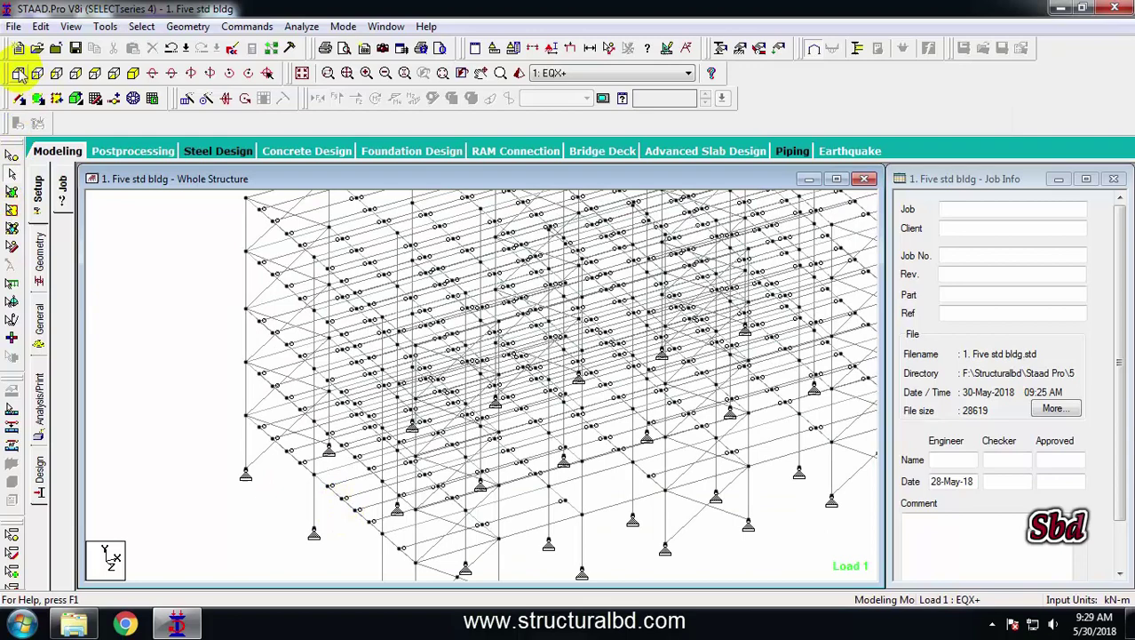
{"action": "left_click", "coordinate": [19, 74]}
{"action": "scroll", "coordinate": [381, 387], "scroll_direction": "down", "scroll_amount": 4}
{"action": "left_click_drag", "start_coordinate": [315, 257], "coordinate": [751, 284]}
{"action": "left_click_drag", "start_coordinate": [312, 258], "coordinate": [740, 265]}
{"action": "right_click", "coordinate": [699, 351]}
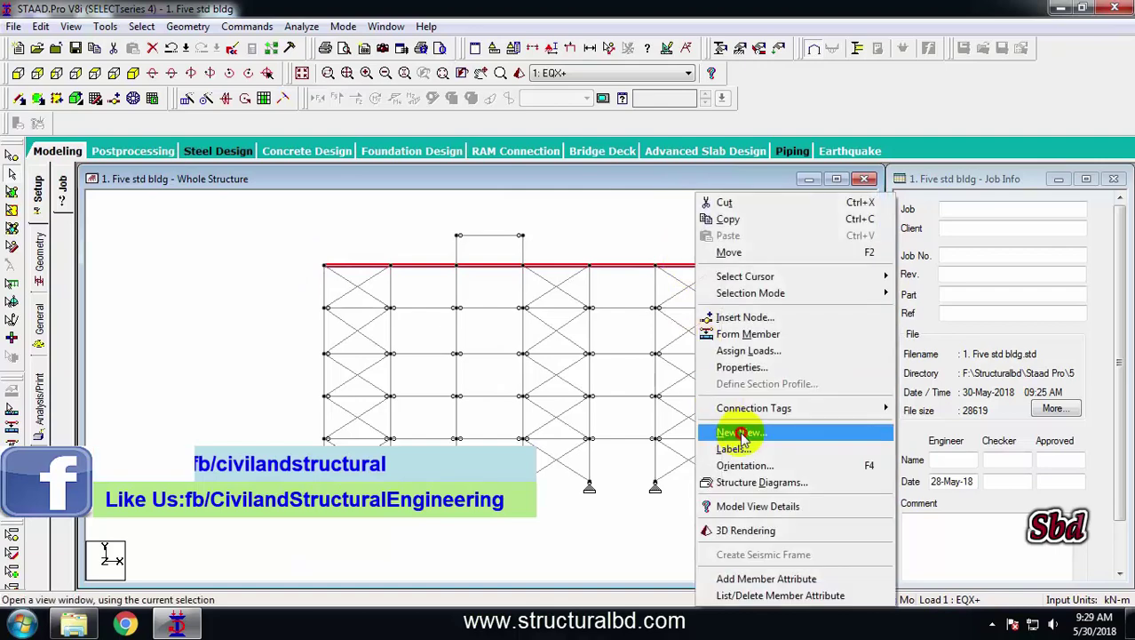
{"action": "left_click", "coordinate": [742, 432]}
{"action": "left_click", "coordinate": [680, 287]}
Step: Show the roof members isometrically, and paste a copy of the corner edge beam with an offset in the Z direction
{"action": "left_click", "coordinate": [133, 75]}
{"action": "scroll", "coordinate": [233, 380], "scroll_direction": "up", "scroll_amount": 6}
{"action": "left_click", "coordinate": [352, 354]}
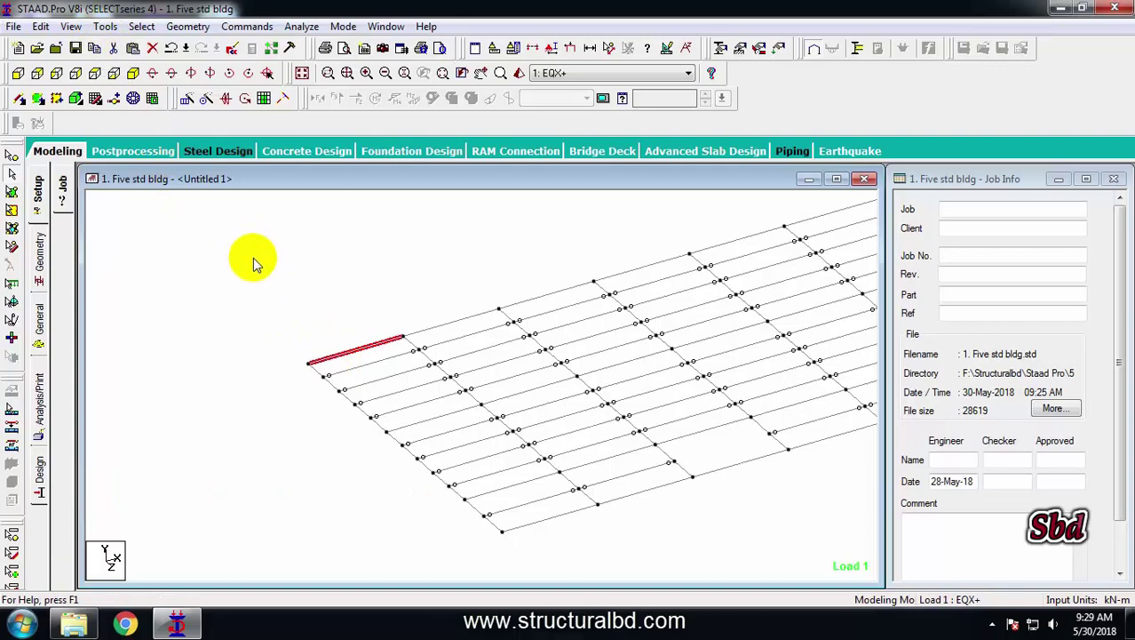
{"action": "left_click", "coordinate": [132, 51]}
{"action": "left_click_drag", "start_coordinate": [503, 175], "coordinate": [711, 217]}
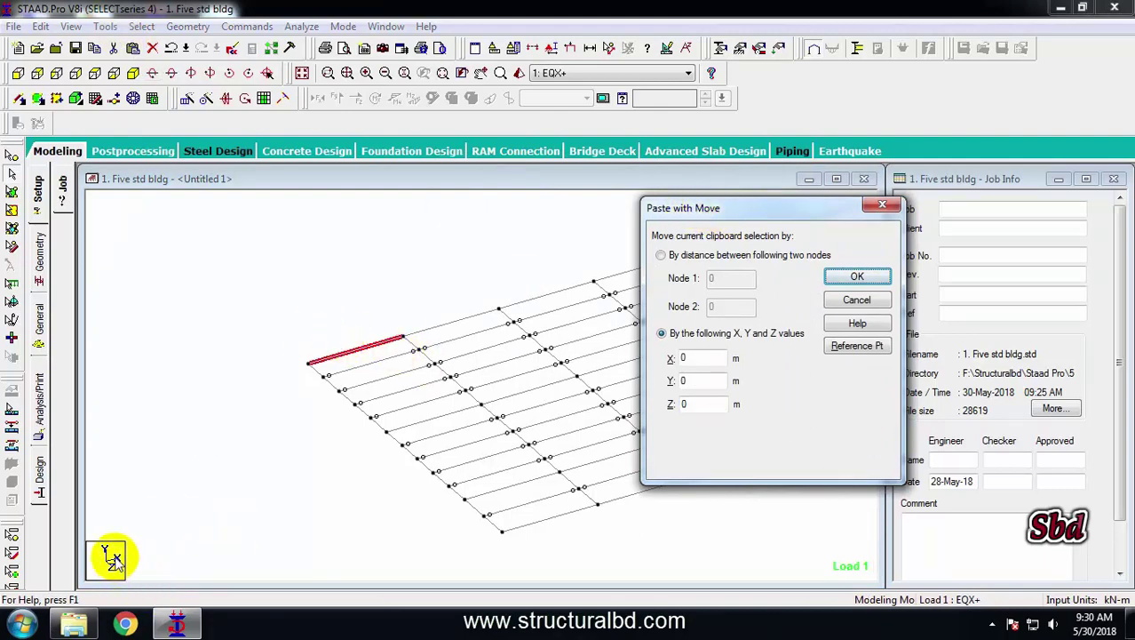
{"action": "left_click", "coordinate": [667, 404]}
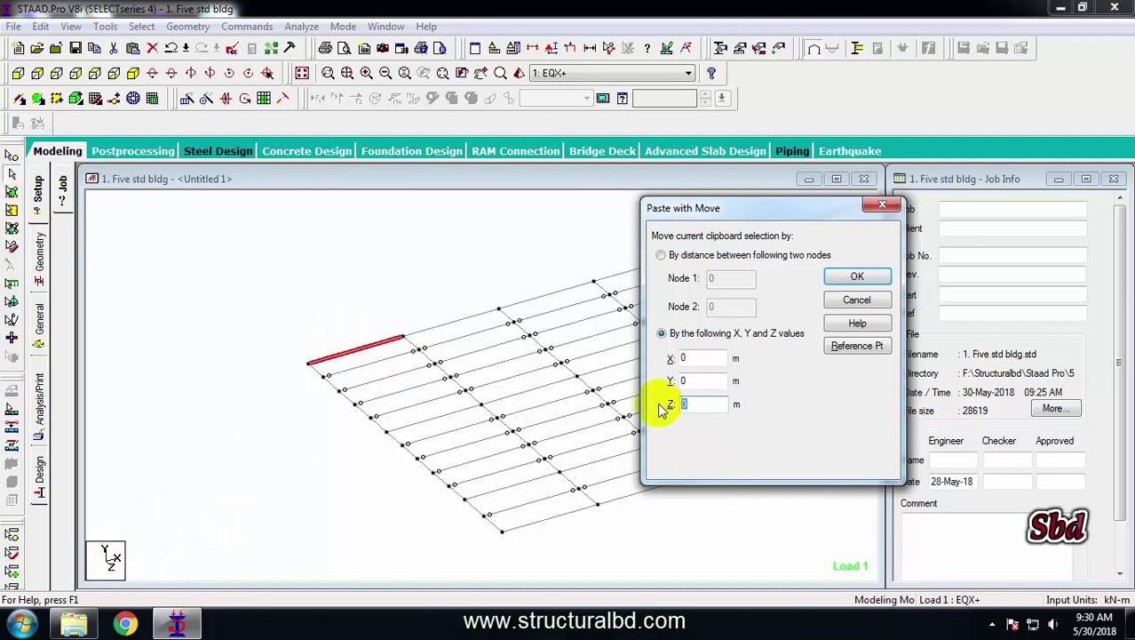
{"action": "left_click", "coordinate": [869, 278]}
{"action": "key", "text": "Return"}
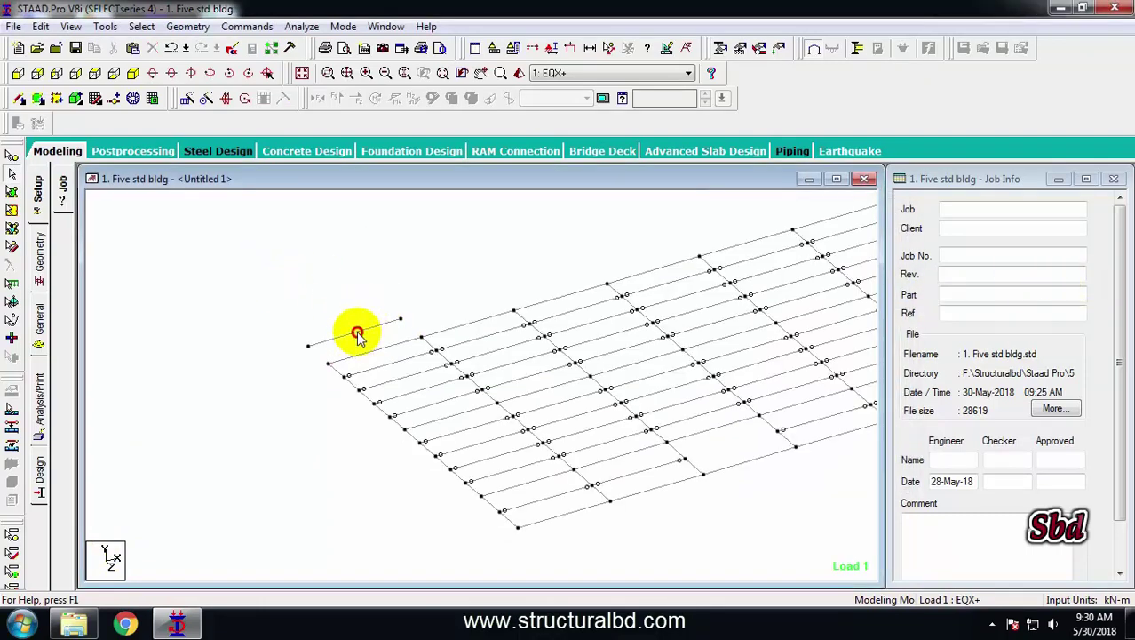
Step: Move the roof-corner edge beam by -4 m in Z, splitting existing members at coinciding nodes, and clear the selection
{"action": "left_click", "coordinate": [359, 354]}
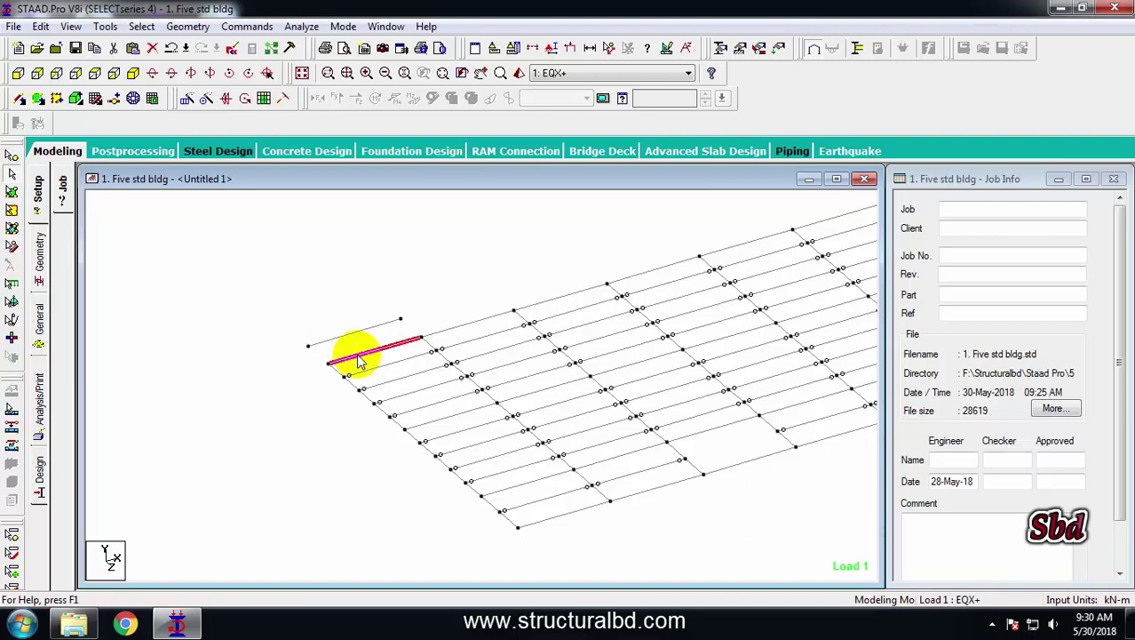
{"action": "right_click", "coordinate": [357, 356]}
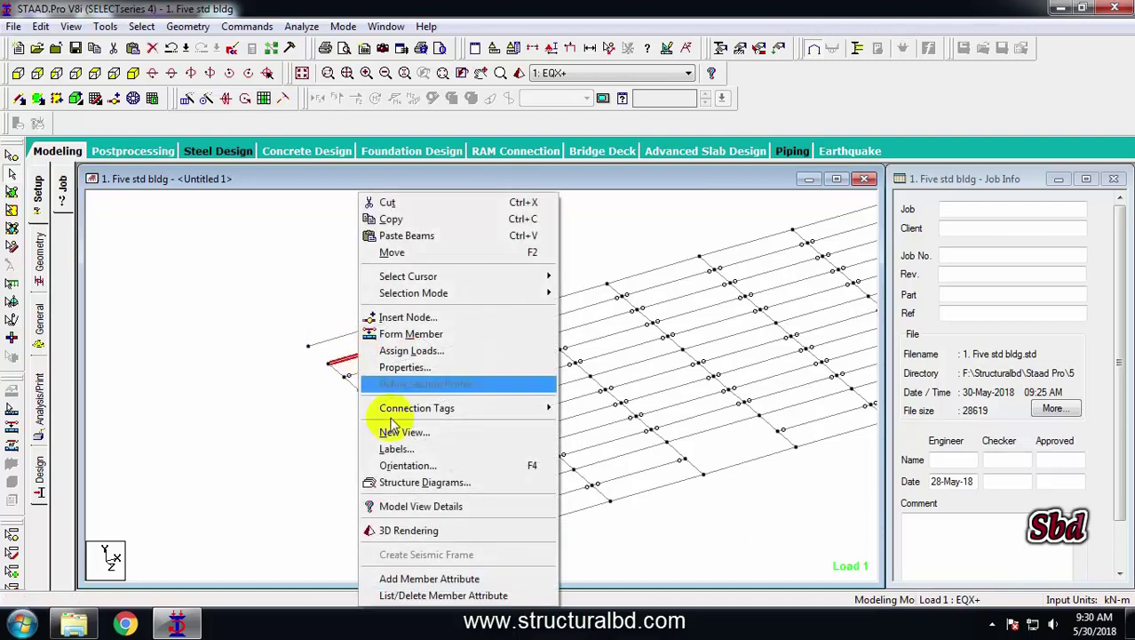
{"action": "left_click", "coordinate": [404, 253]}
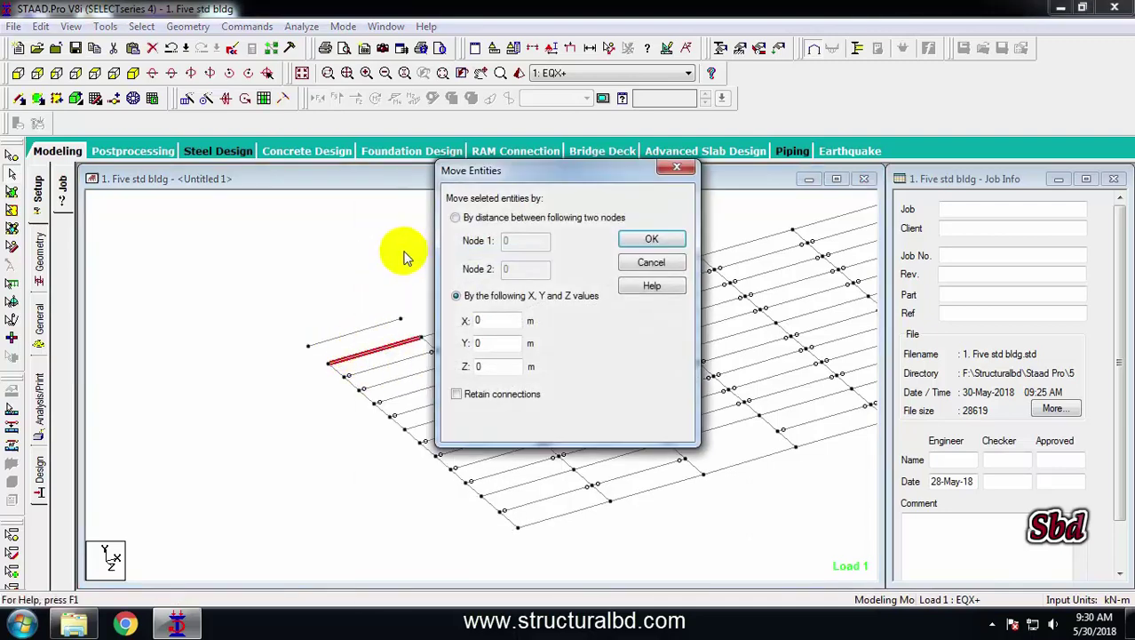
{"action": "left_click_drag", "start_coordinate": [517, 170], "coordinate": [624, 201]}
{"action": "double_click", "coordinate": [621, 396]}
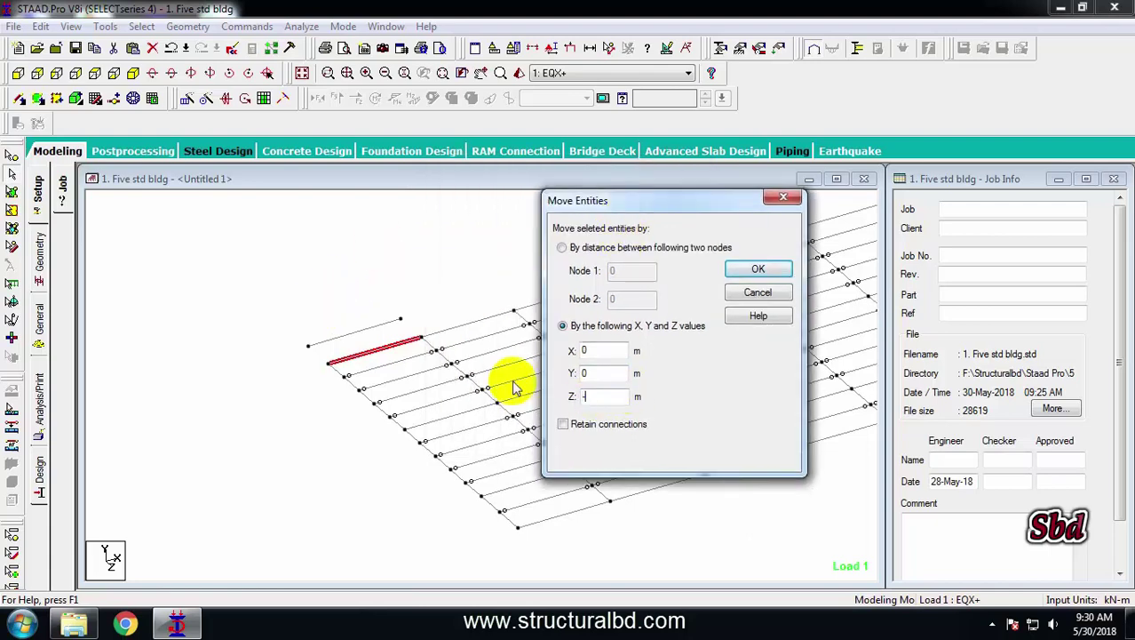
{"action": "type", "text": "-4"}
{"action": "left_click", "coordinate": [757, 268]}
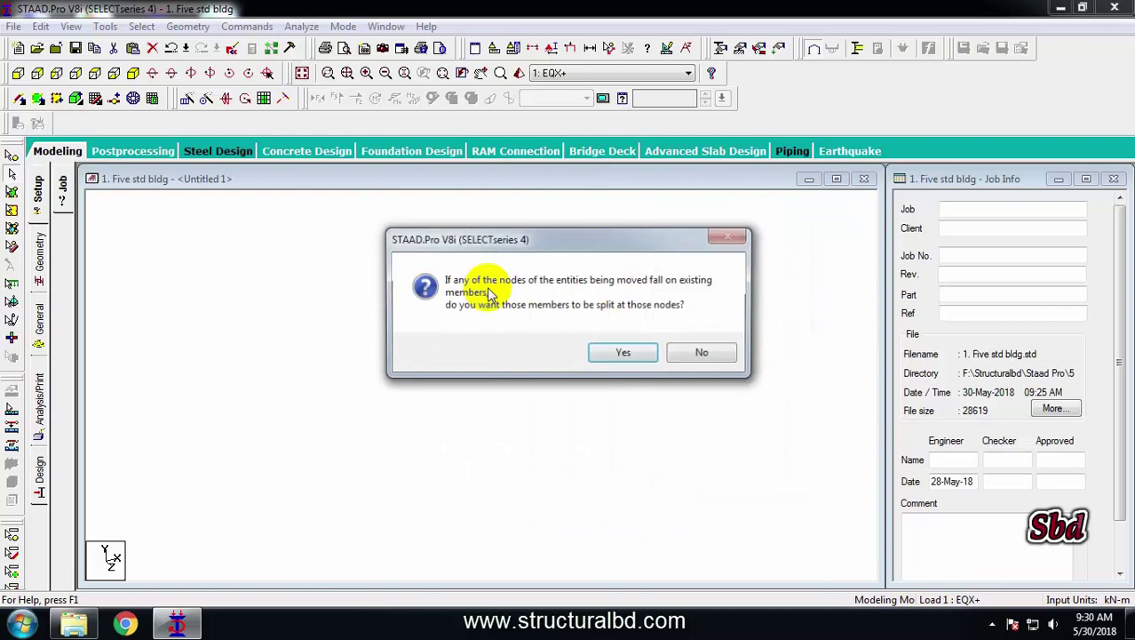
{"action": "left_click", "coordinate": [623, 353]}
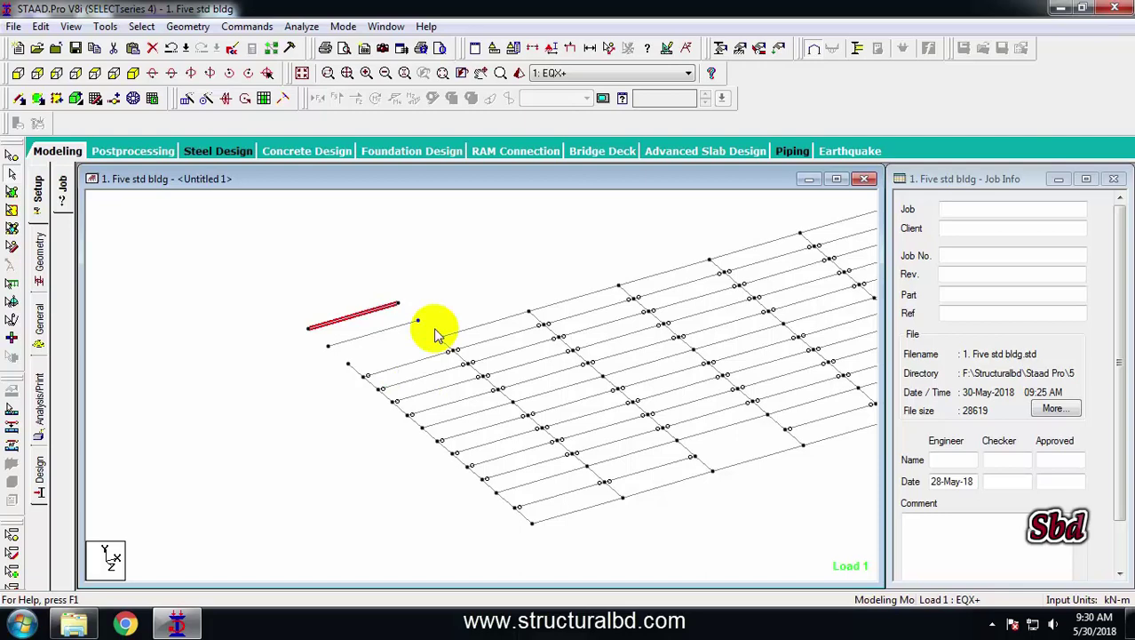
{"action": "left_click", "coordinate": [436, 283]}
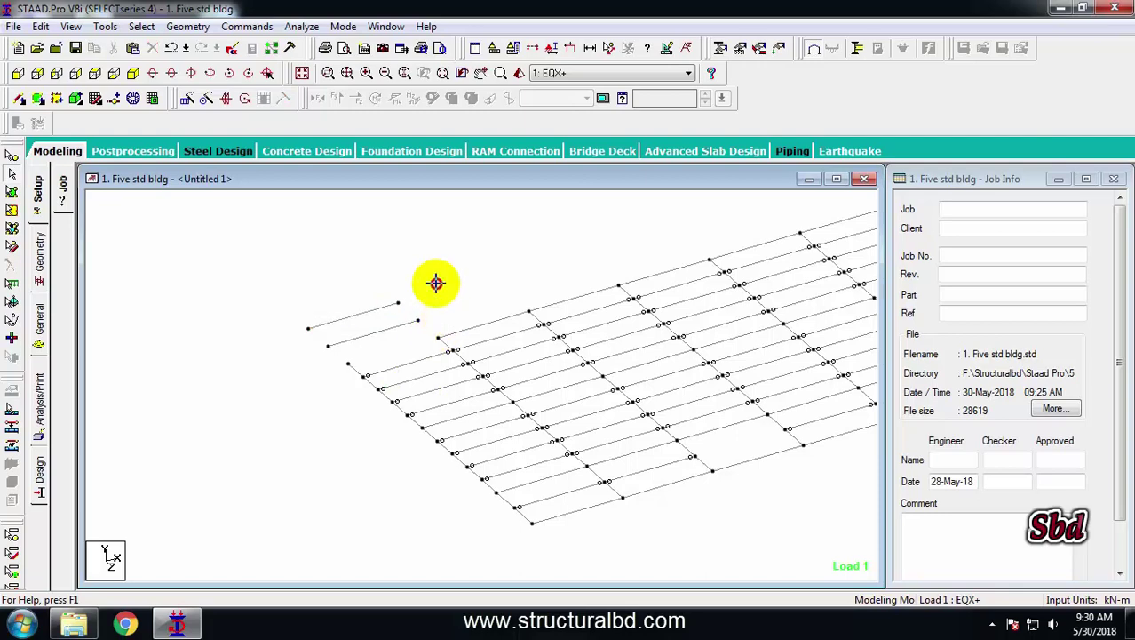
Step: Mirror beam 1010 as a copy about the X-Y plane through node 421
{"action": "scroll", "coordinate": [469, 416], "scroll_direction": "up", "scroll_amount": 1}
{"action": "left_click", "coordinate": [418, 401]}
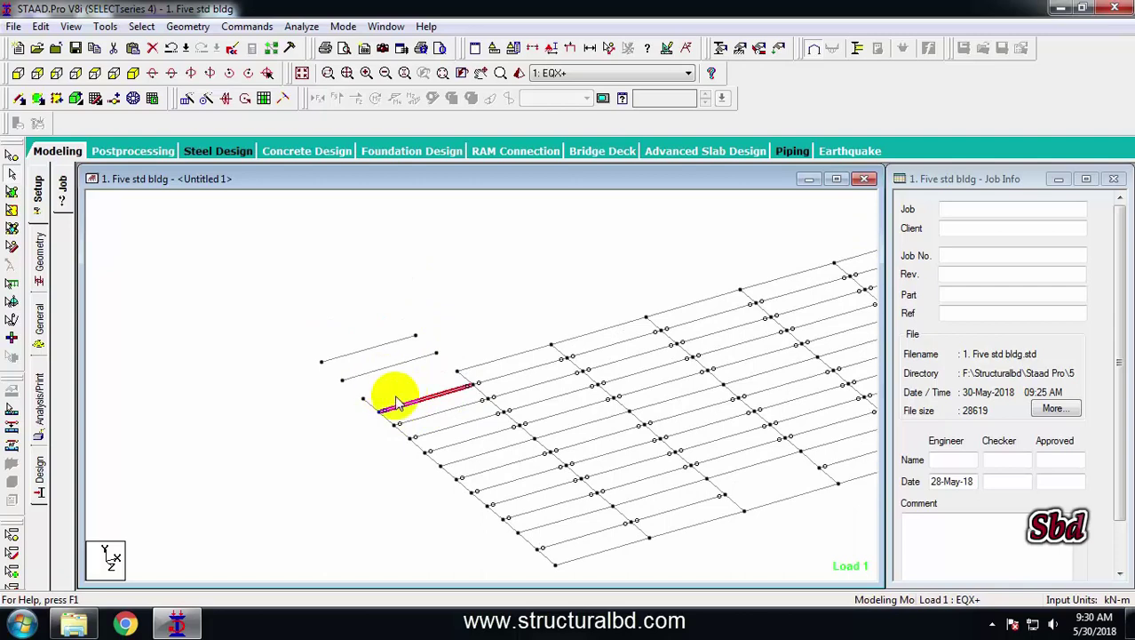
{"action": "left_click", "coordinate": [423, 417]}
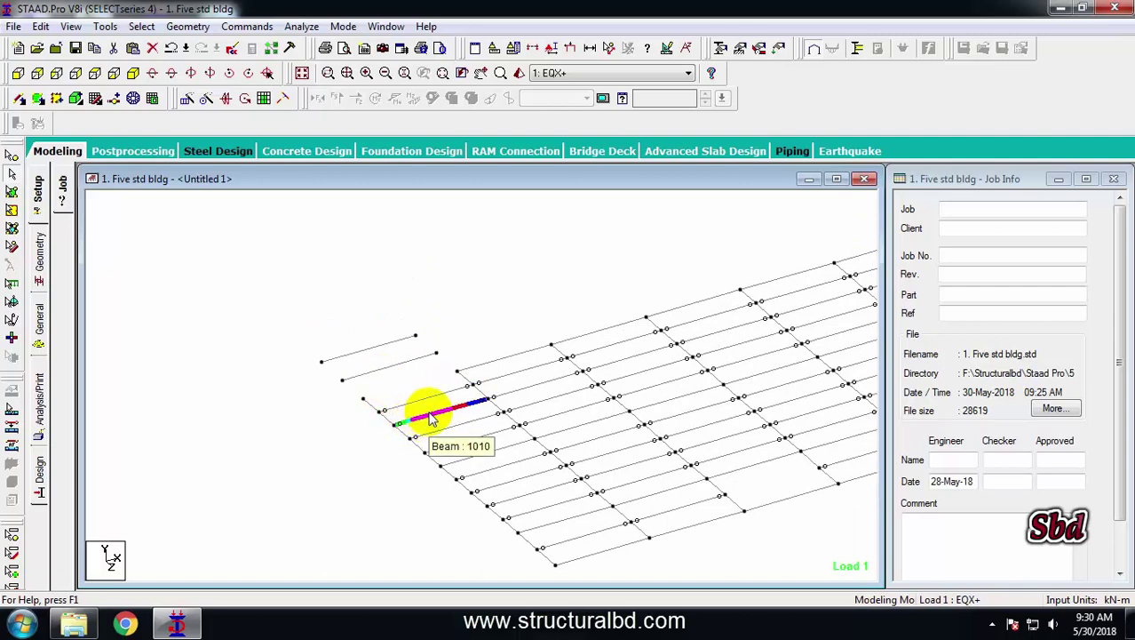
{"action": "left_click", "coordinate": [226, 99]}
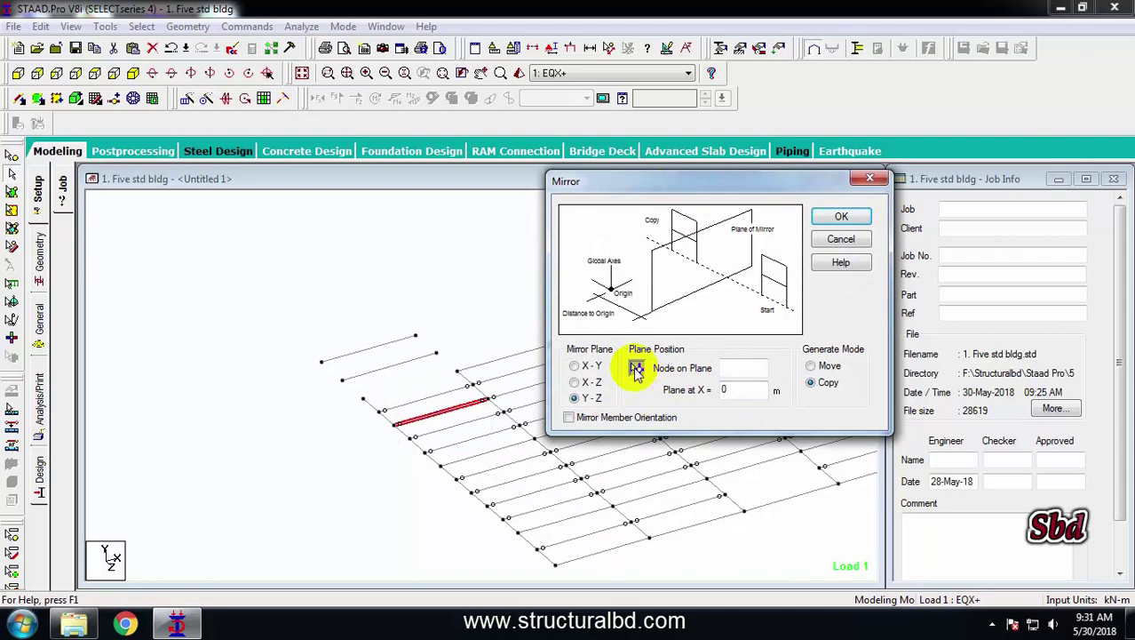
{"action": "left_click", "coordinate": [636, 368]}
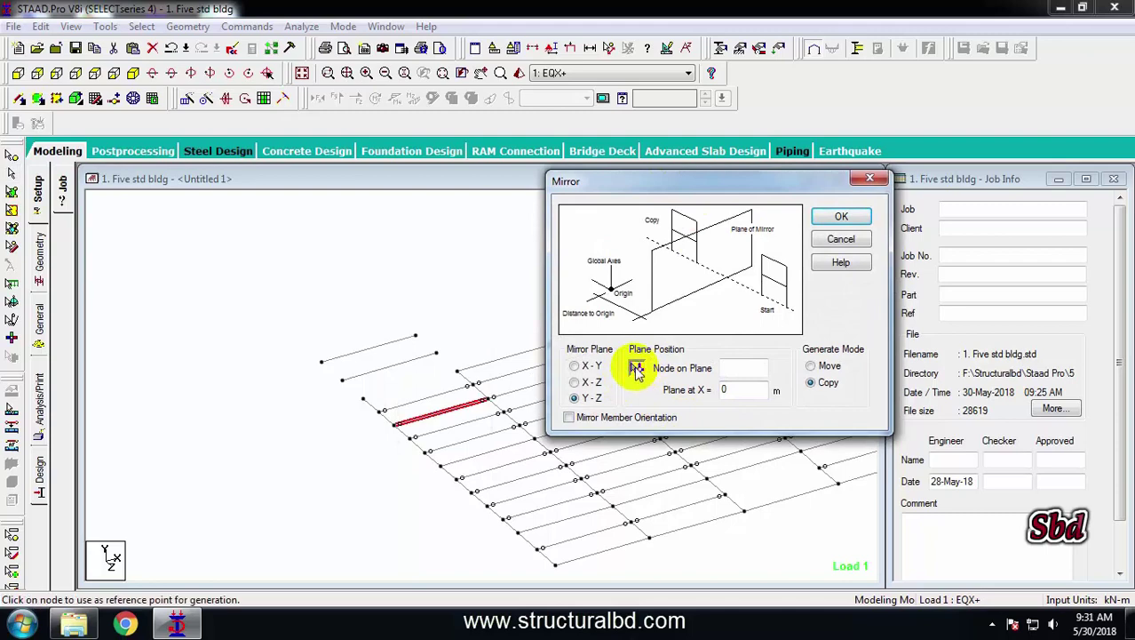
{"action": "left_click", "coordinate": [379, 412]}
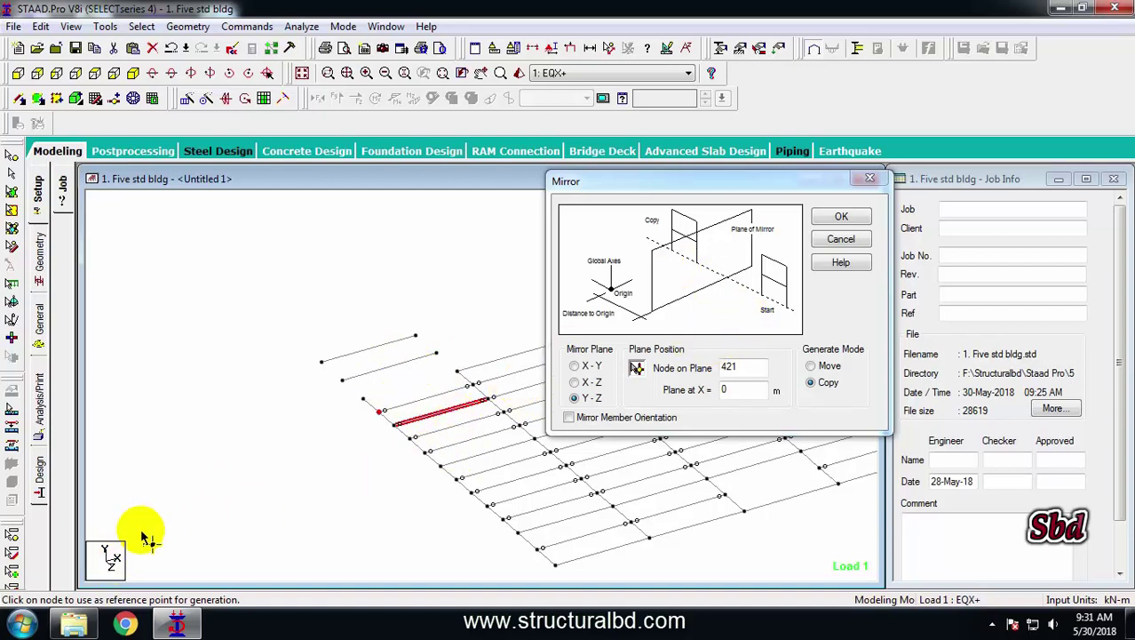
{"action": "left_click", "coordinate": [575, 367]}
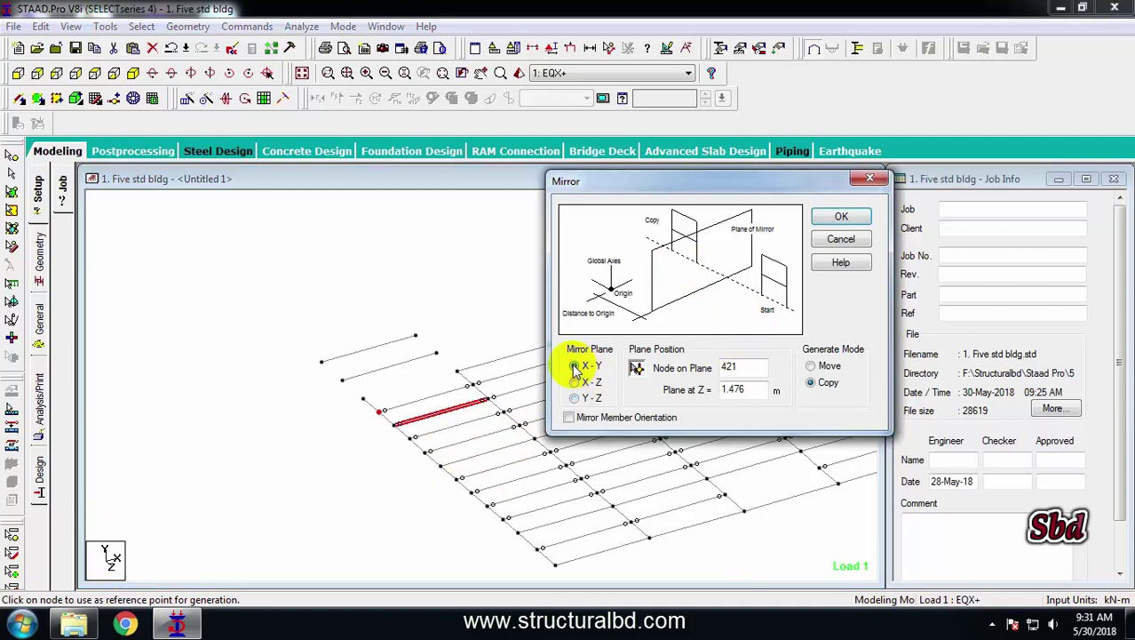
{"action": "left_click", "coordinate": [841, 223]}
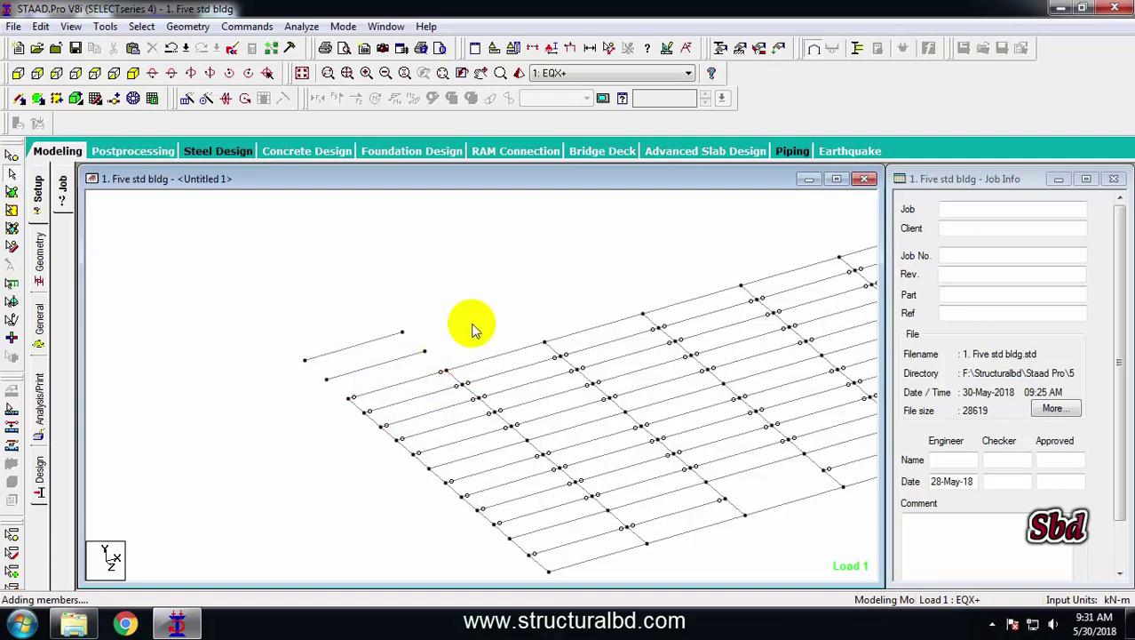
Step: Display the whole structure instead of only the roof-level members
{"action": "middle_click_drag", "start_coordinate": [511, 343], "coordinate": [411, 309]}
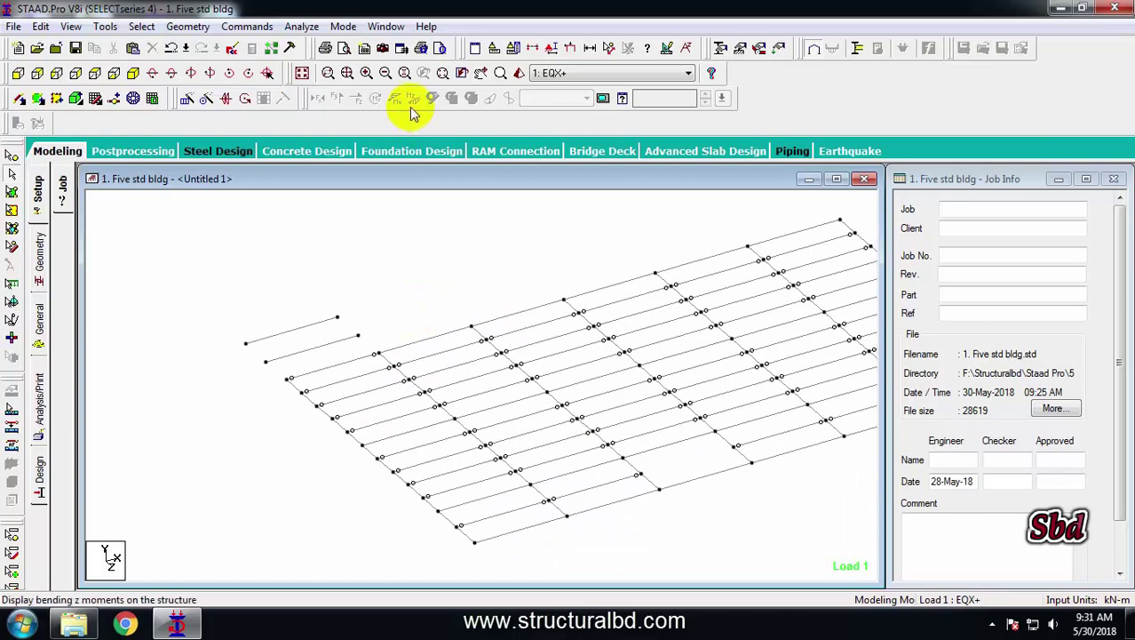
{"action": "left_click", "coordinate": [306, 347]}
{"action": "left_click", "coordinate": [362, 301]}
{"action": "scroll", "coordinate": [348, 325], "scroll_direction": "down", "scroll_amount": 5}
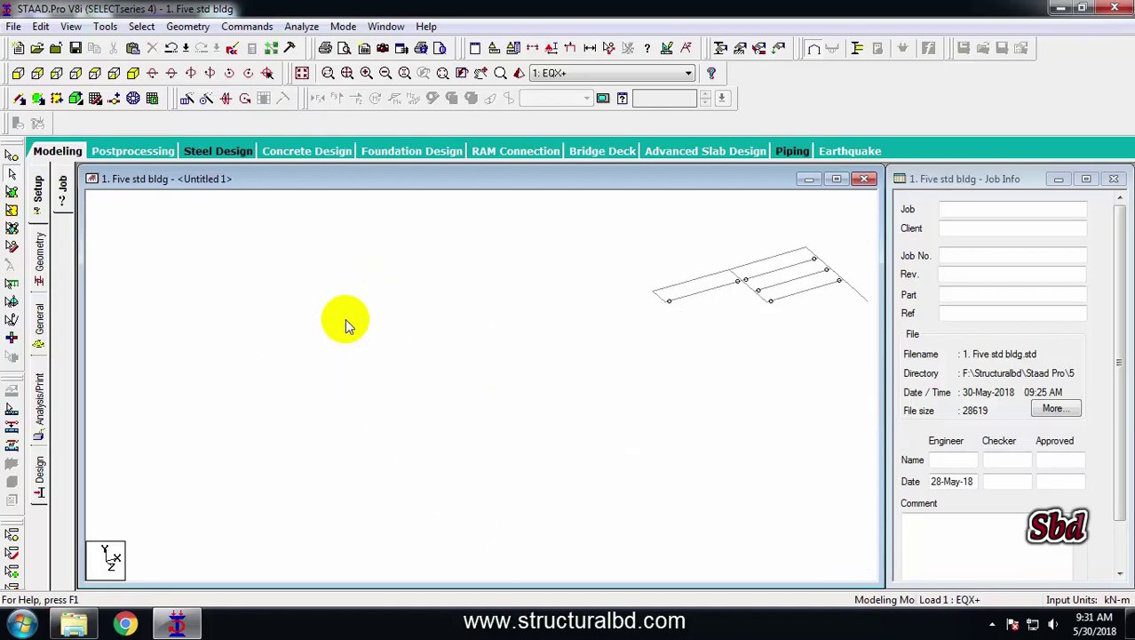
{"action": "middle_click_drag", "start_coordinate": [514, 289], "coordinate": [425, 299]}
{"action": "scroll", "coordinate": [354, 325], "scroll_direction": "down", "scroll_amount": 2}
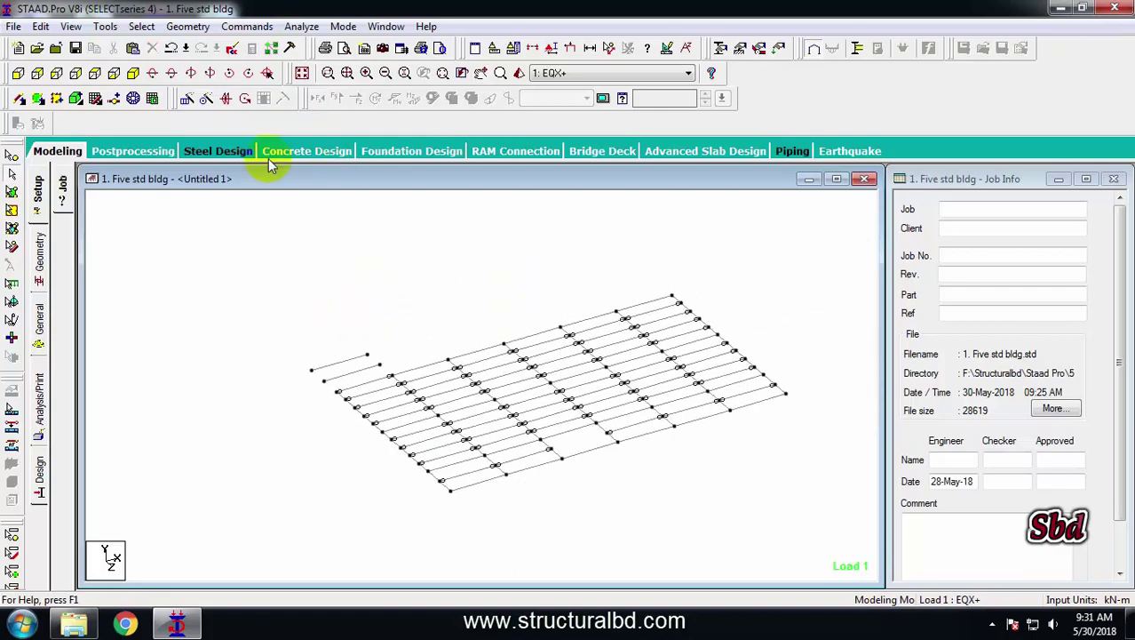
{"action": "left_click", "coordinate": [302, 73]}
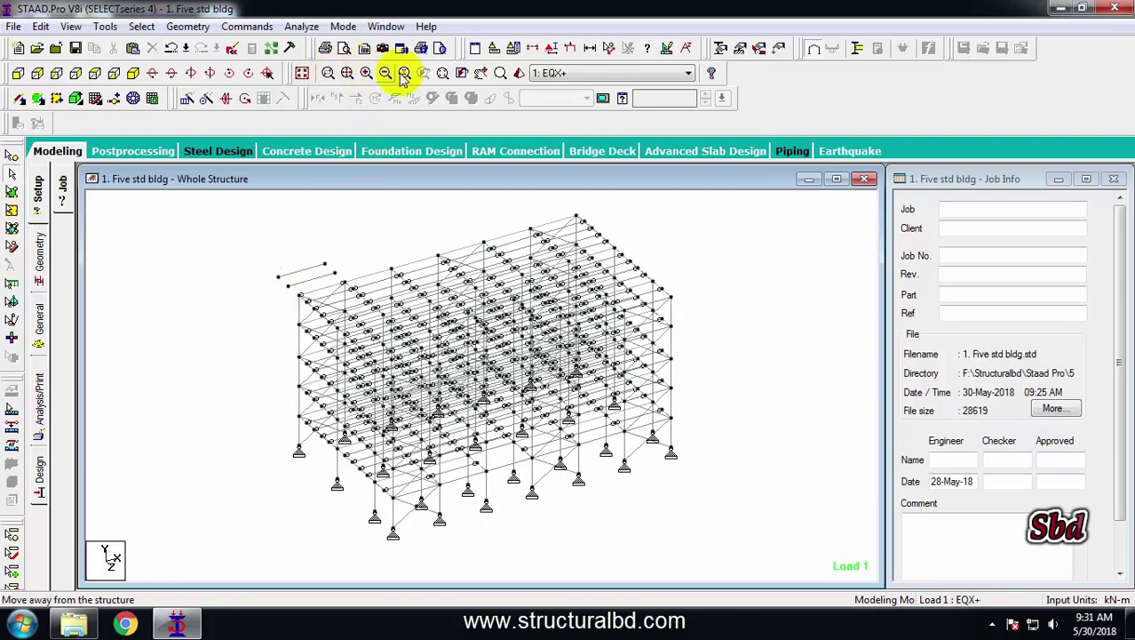
Step: Open a window zoom of the roof corner around the two detached beams, inspect the enlarged members, and close the zoomed view
{"action": "left_click", "coordinate": [328, 74]}
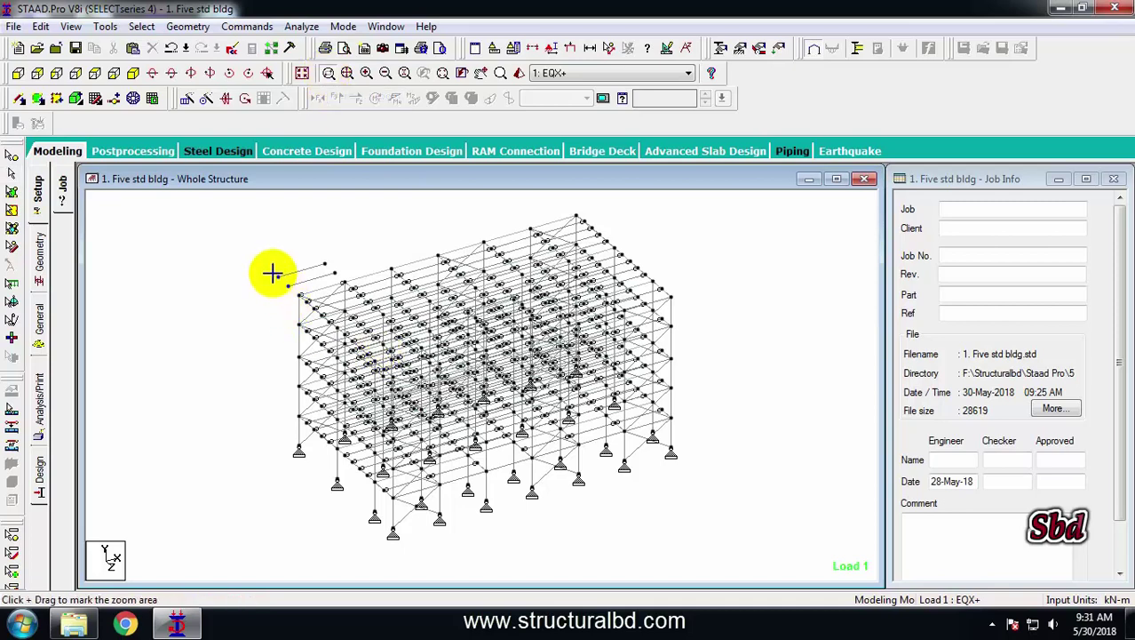
{"action": "left_click_drag", "start_coordinate": [261, 252], "coordinate": [410, 351]}
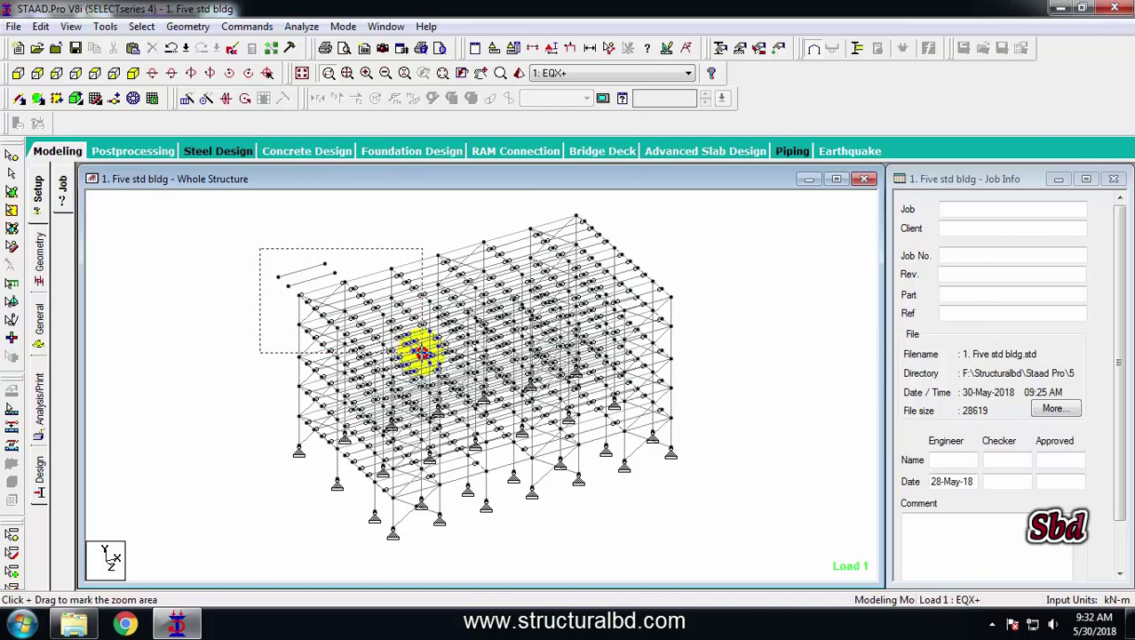
{"action": "left_click_drag", "start_coordinate": [423, 352], "coordinate": [424, 356]}
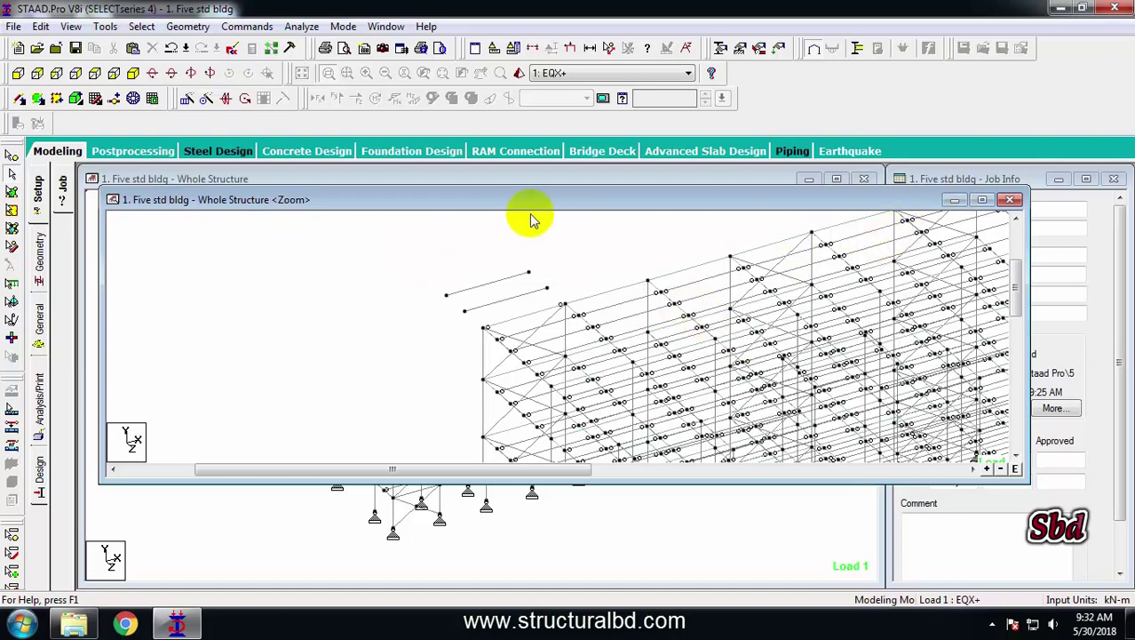
{"action": "left_click_drag", "start_coordinate": [398, 200], "coordinate": [337, 221]}
{"action": "scroll", "coordinate": [704, 350], "scroll_direction": "up", "scroll_amount": 6}
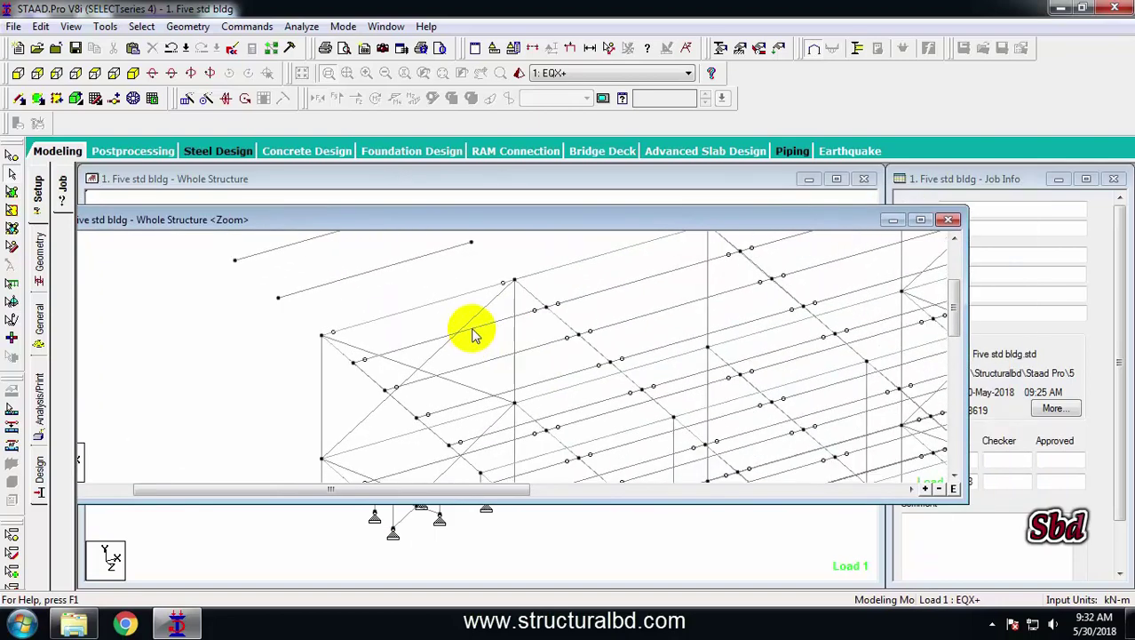
{"action": "left_click", "coordinate": [448, 303]}
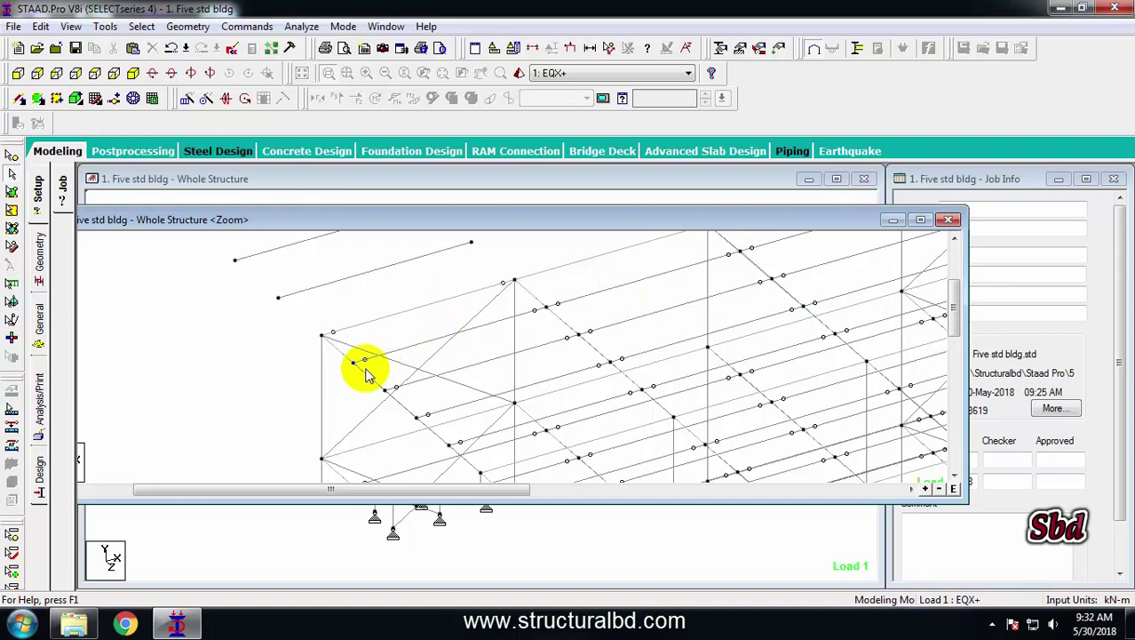
{"action": "left_click", "coordinate": [949, 219]}
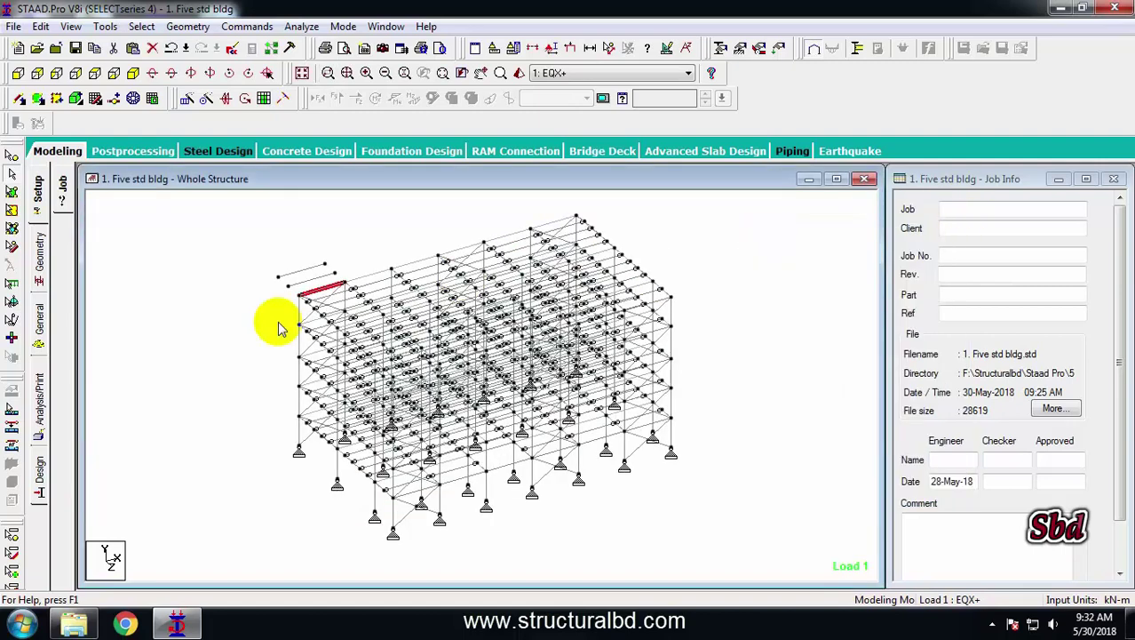
Step: Fit the whole structure to the view, repeating it after zooming out and after panning the model off-centre
{"action": "left_click", "coordinate": [347, 78]}
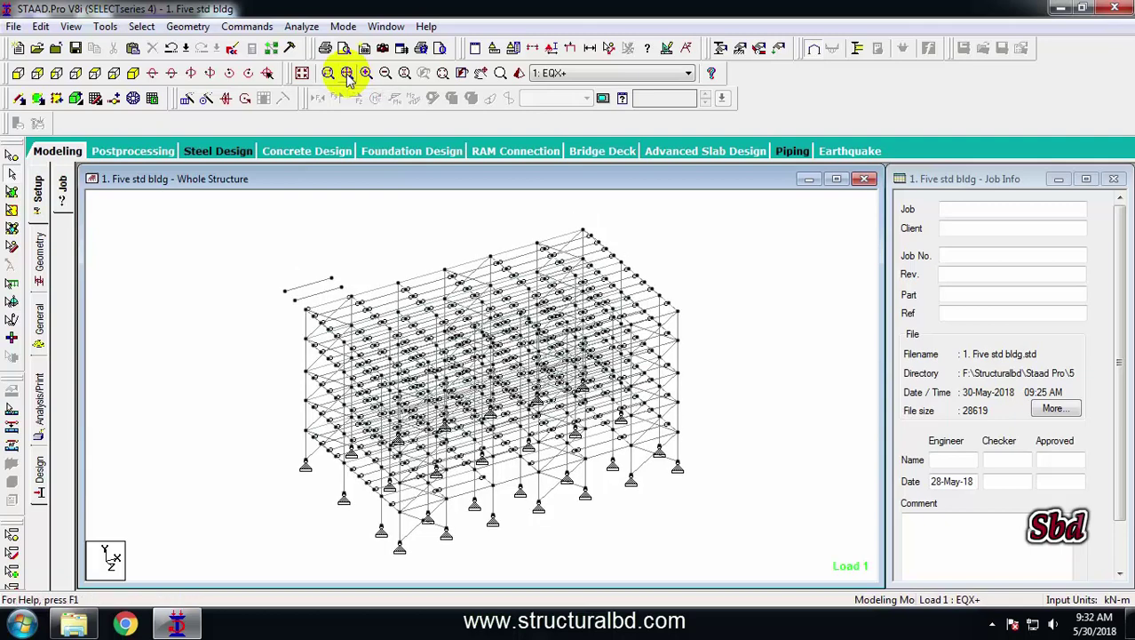
{"action": "scroll", "coordinate": [436, 347], "scroll_direction": "down", "scroll_amount": 4}
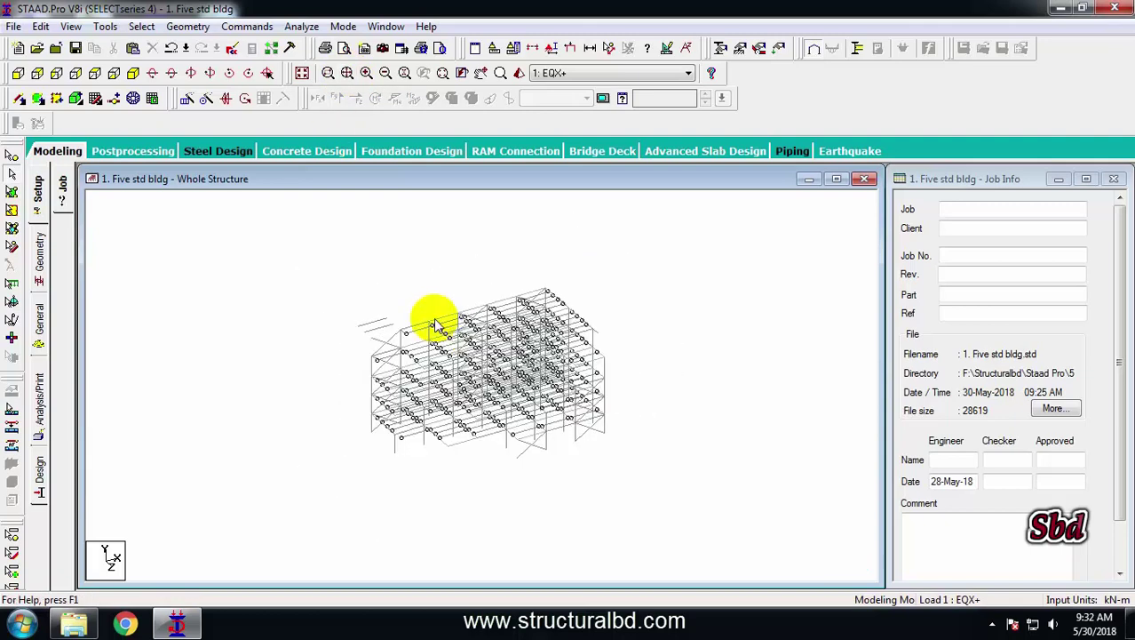
{"action": "left_click", "coordinate": [347, 75]}
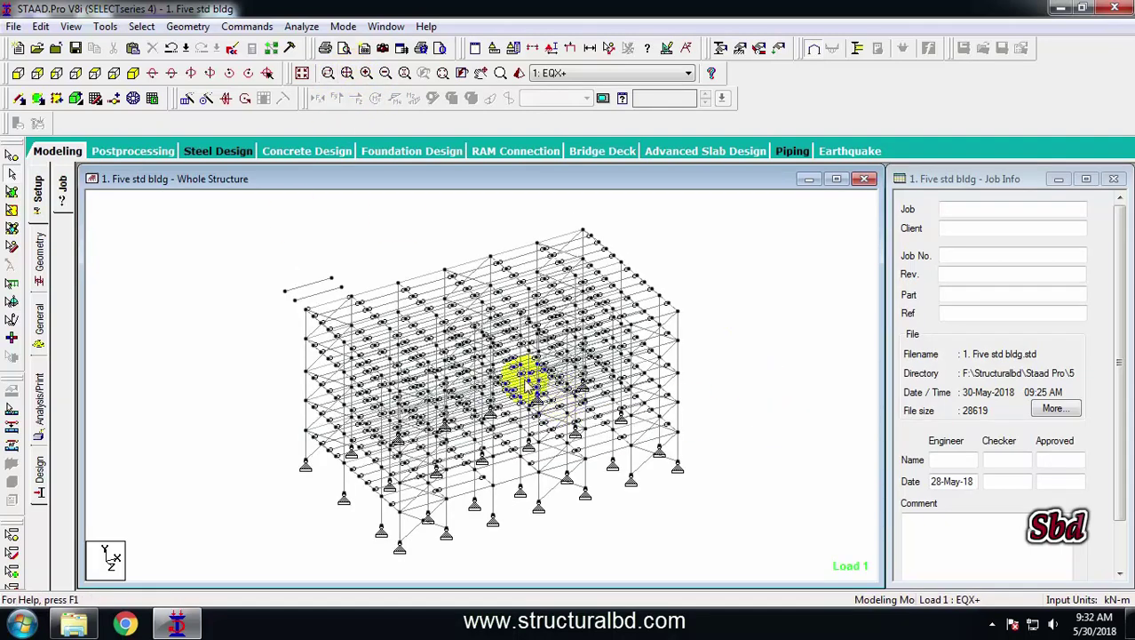
{"action": "scroll", "coordinate": [443, 329], "scroll_direction": "down", "scroll_amount": 2}
{"action": "scroll", "coordinate": [442, 328], "scroll_direction": "down", "scroll_amount": 3}
{"action": "scroll", "coordinate": [515, 394], "scroll_direction": "up", "scroll_amount": 1}
{"action": "scroll", "coordinate": [479, 388], "scroll_direction": "up", "scroll_amount": 2}
{"action": "middle_click_drag", "start_coordinate": [425, 380], "coordinate": [589, 314]}
{"action": "scroll", "coordinate": [588, 315], "scroll_direction": "up", "scroll_amount": 2}
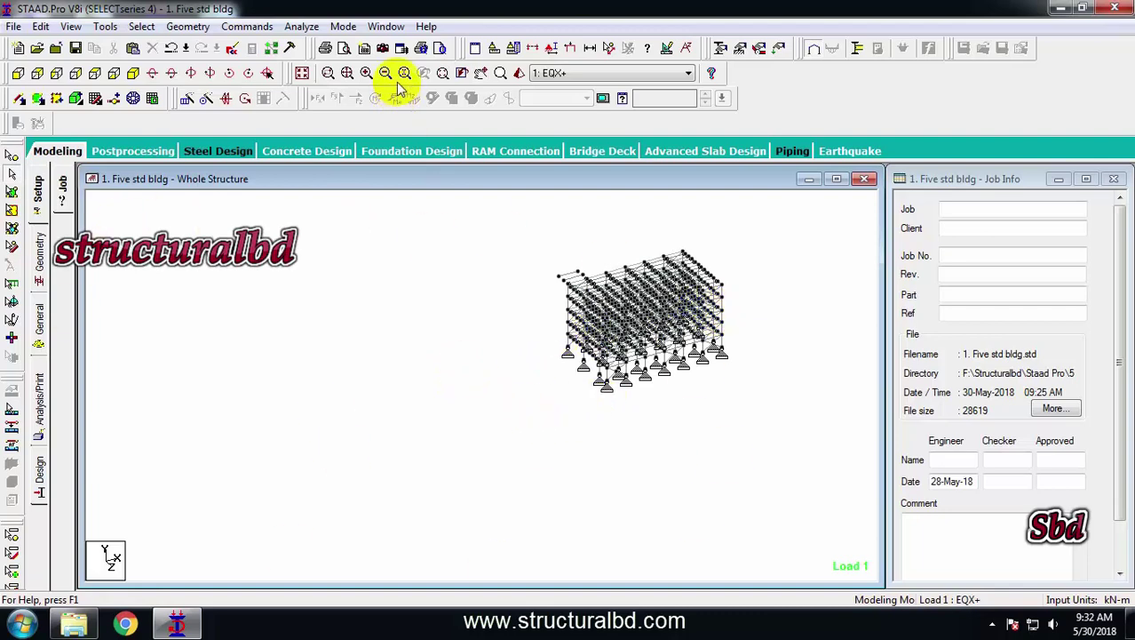
{"action": "left_click", "coordinate": [348, 75]}
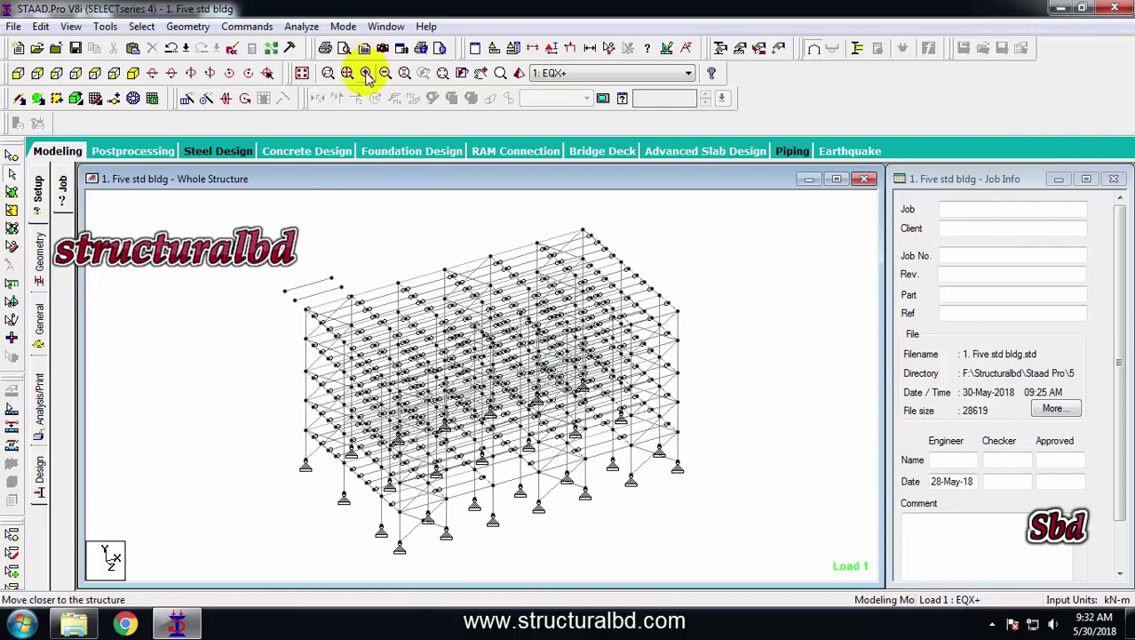
Step: Zoom in on the structure in several increments, and zoom back out the same way
{"action": "left_click", "coordinate": [366, 74]}
{"action": "left_click", "coordinate": [366, 74]}
{"action": "left_click", "coordinate": [366, 74]}
{"action": "left_click", "coordinate": [367, 75]}
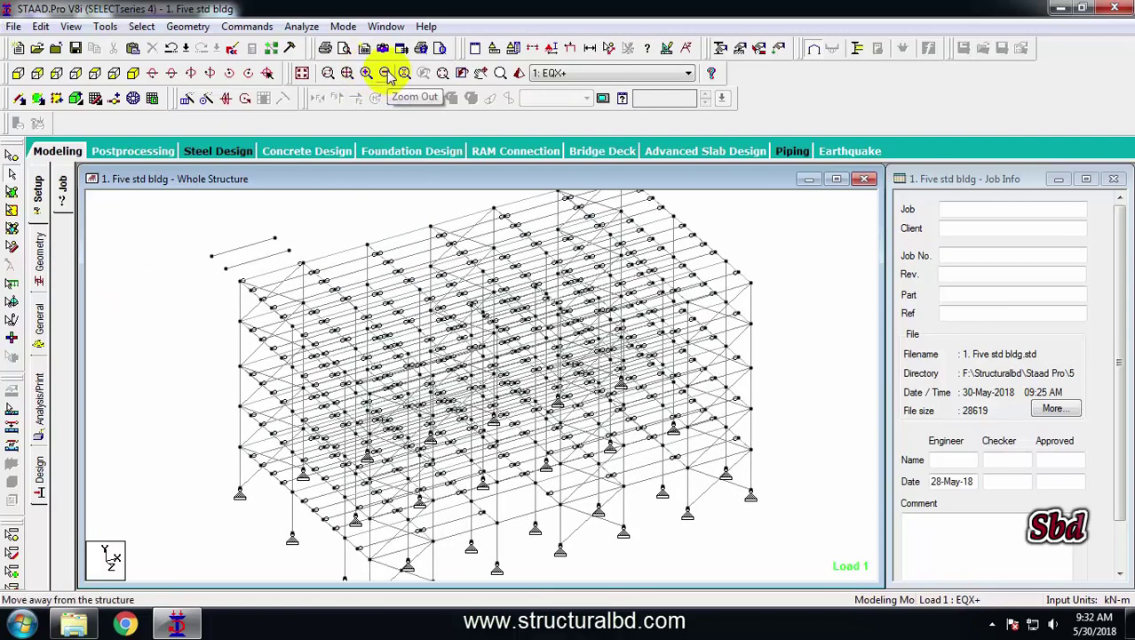
{"action": "left_click", "coordinate": [386, 75]}
{"action": "left_click", "coordinate": [386, 75]}
{"action": "left_click", "coordinate": [385, 75]}
{"action": "left_click", "coordinate": [385, 75]}
{"action": "left_click", "coordinate": [385, 74]}
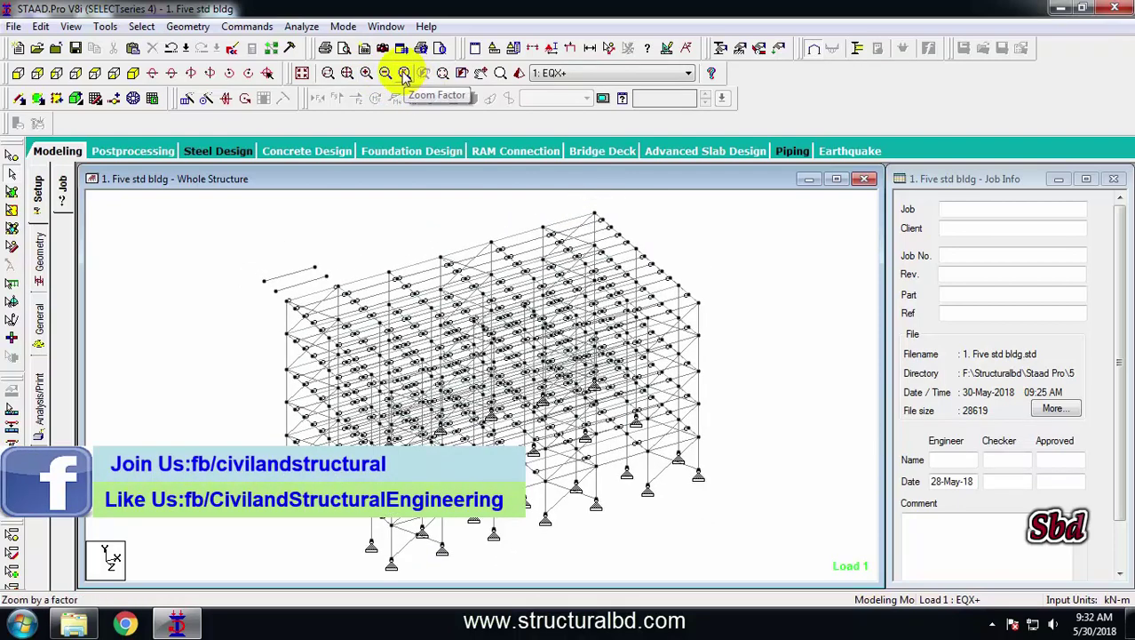
Step: Magnify the whole-structure view with a zoom factor of 2
{"action": "left_click", "coordinate": [404, 75]}
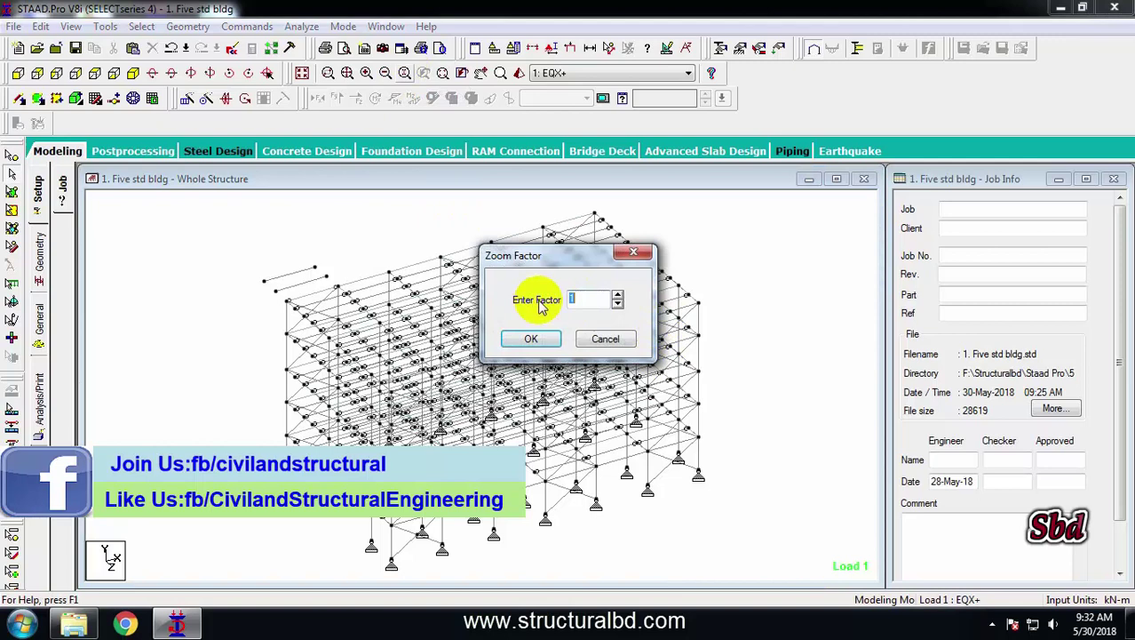
{"action": "left_click_drag", "start_coordinate": [558, 275], "coordinate": [670, 286]}
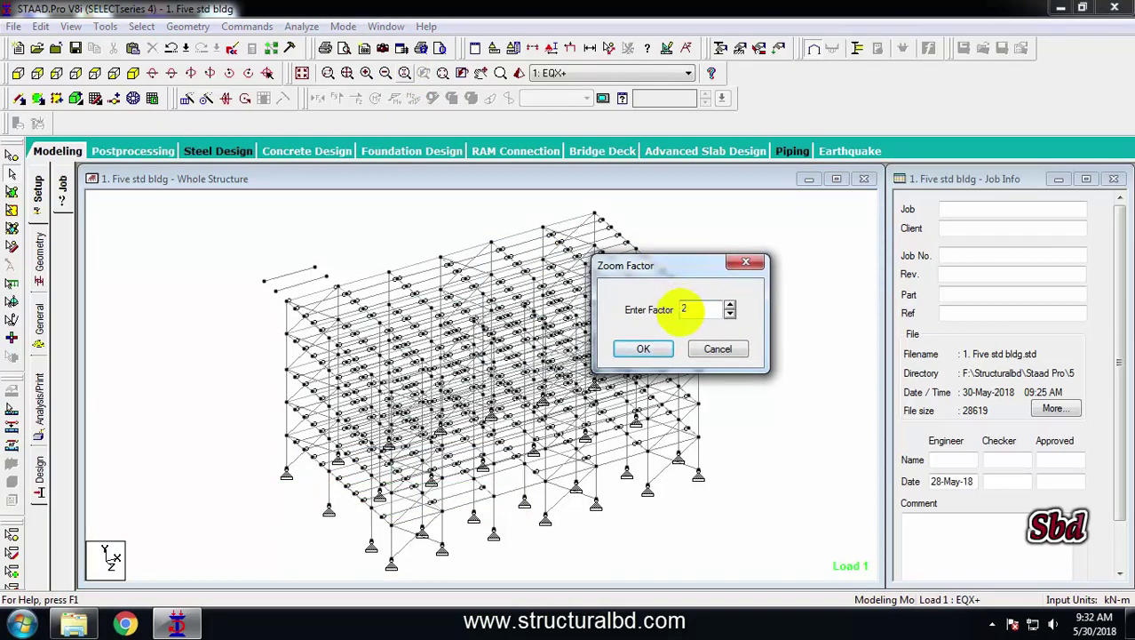
{"action": "type", "text": "2"}
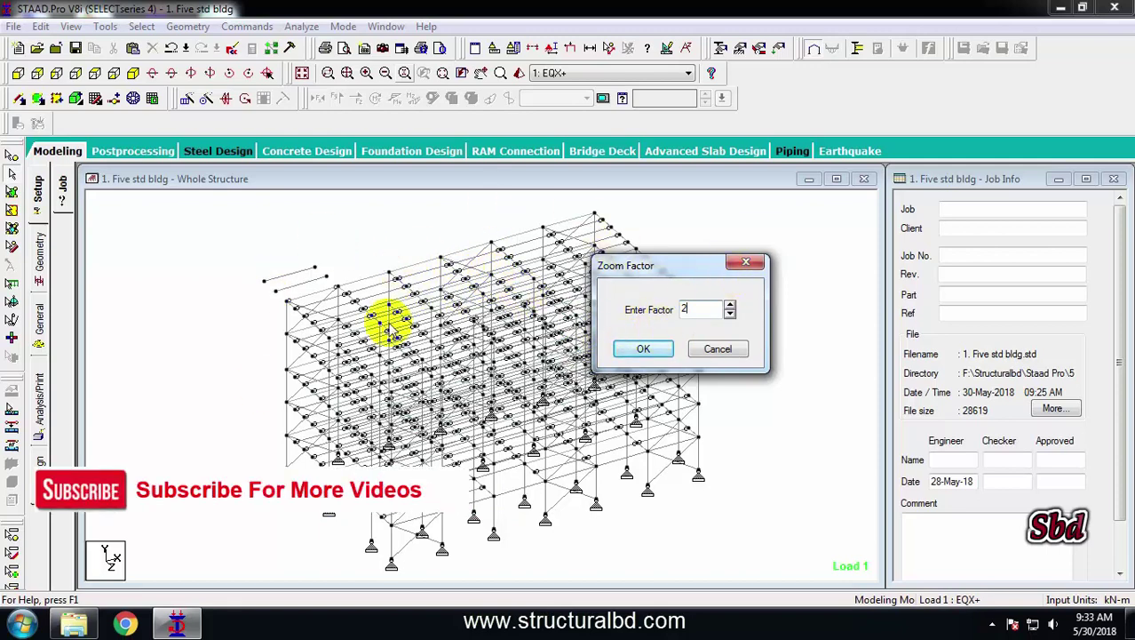
{"action": "left_click", "coordinate": [641, 348]}
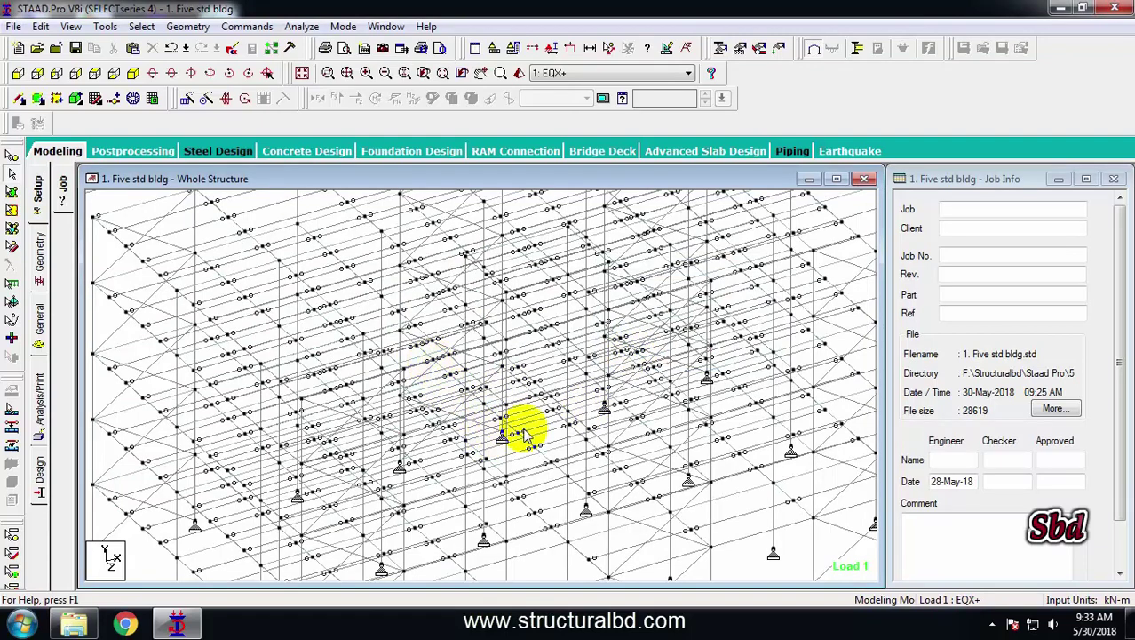
Step: Fit the whole structure to the view after zooming out, and enlarge the roof corner at the building's far end with a zoom window
{"action": "scroll", "coordinate": [524, 422], "scroll_direction": "down", "scroll_amount": 3}
{"action": "scroll", "coordinate": [524, 426], "scroll_direction": "down", "scroll_amount": 2}
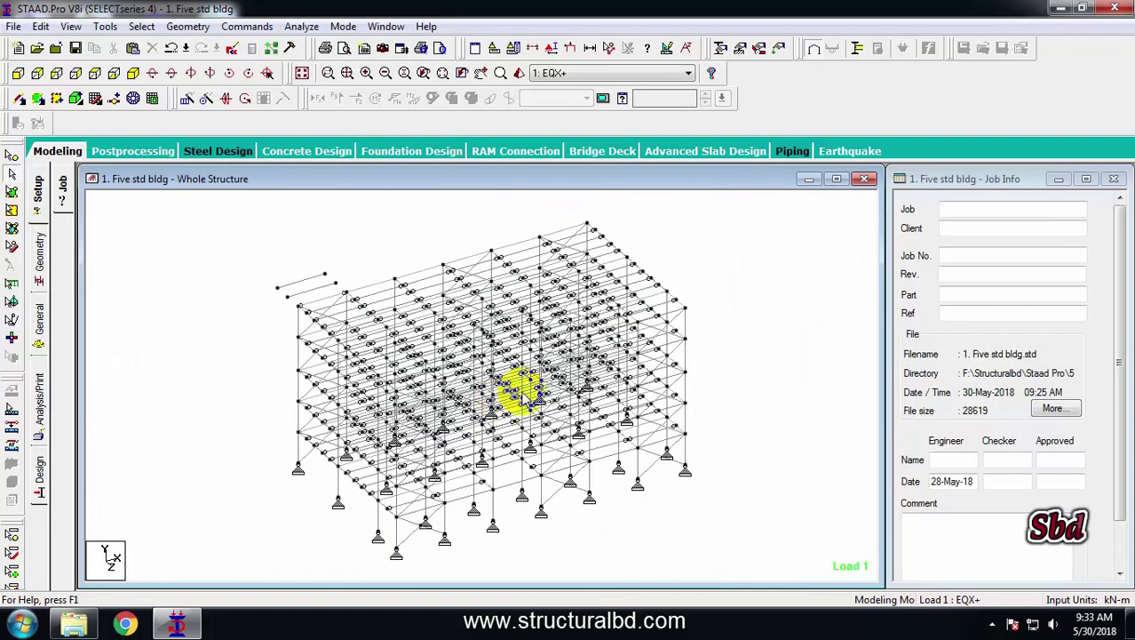
{"action": "left_click", "coordinate": [424, 73]}
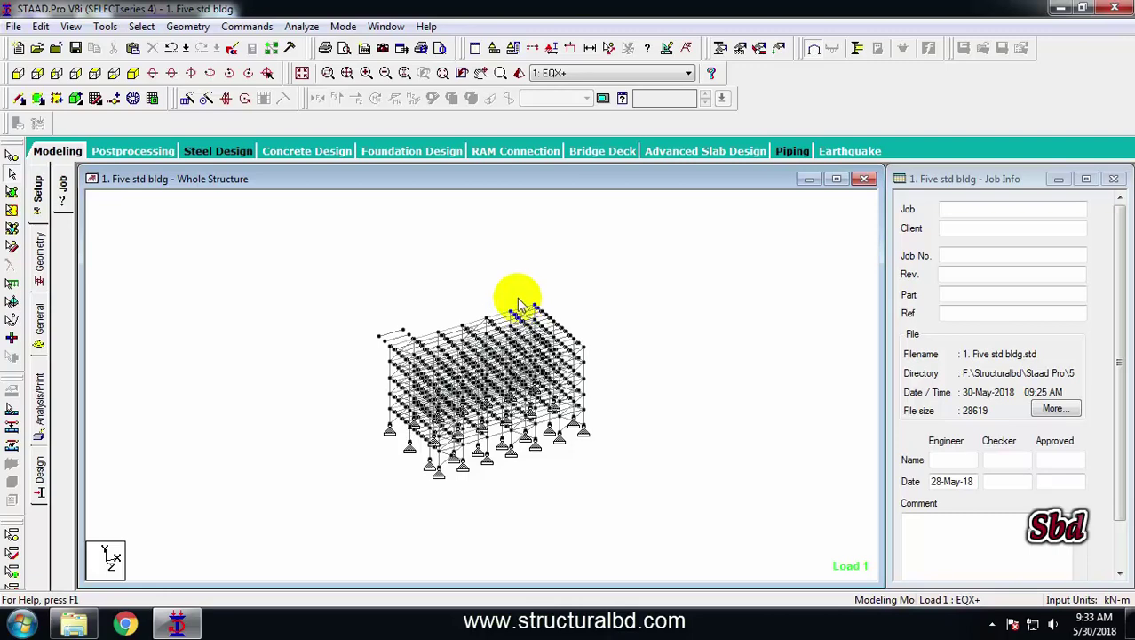
{"action": "left_click", "coordinate": [443, 73]}
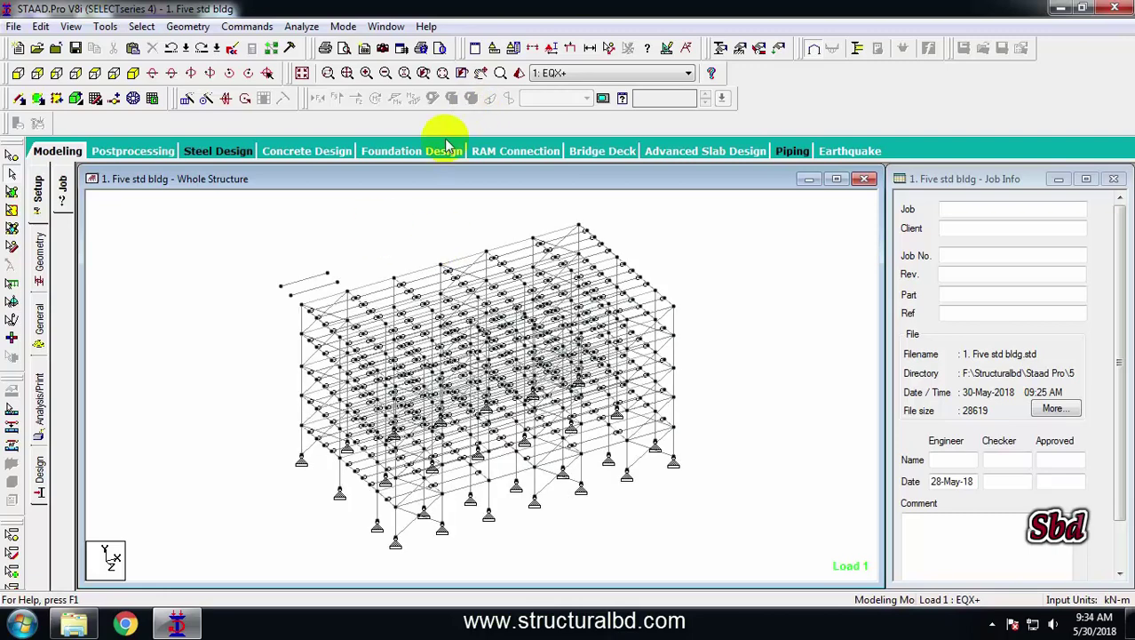
{"action": "left_click", "coordinate": [442, 74]}
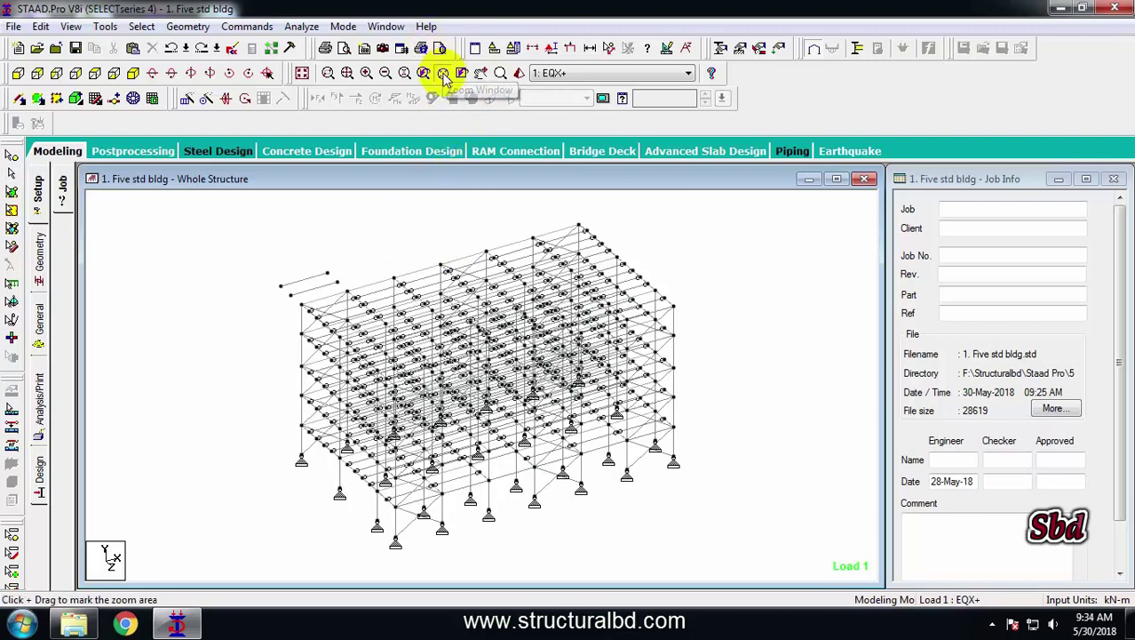
{"action": "left_click", "coordinate": [667, 306]}
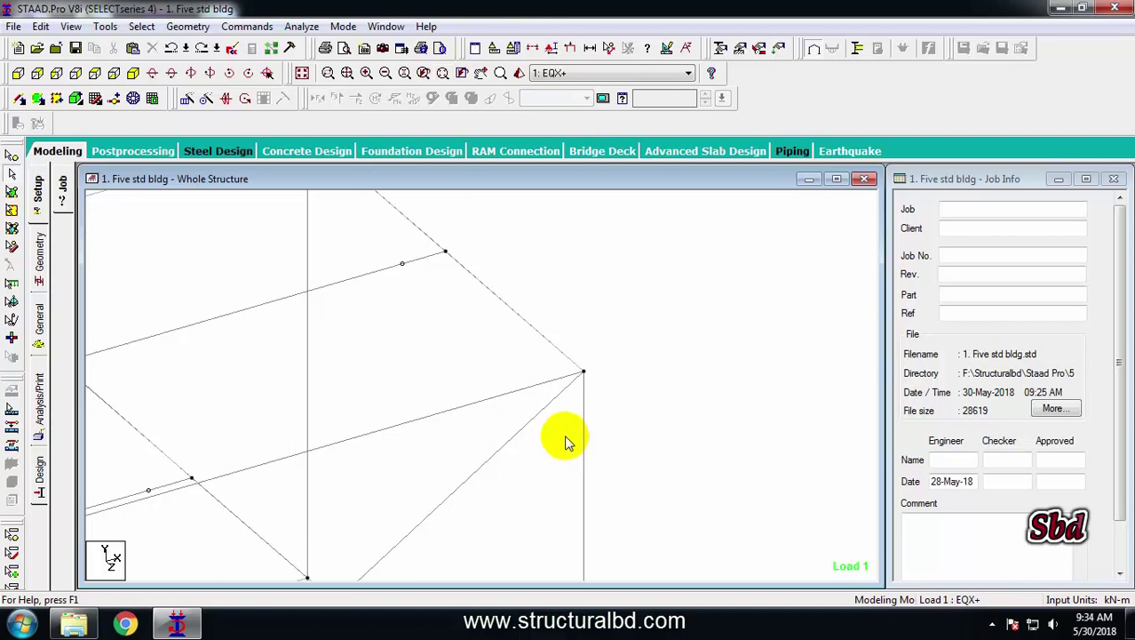
Step: Pan across the enlarged roof members and zoom out in stages until most of the building is back in view
{"action": "left_click", "coordinate": [480, 76]}
{"action": "left_click_drag", "start_coordinate": [368, 330], "coordinate": [728, 380]}
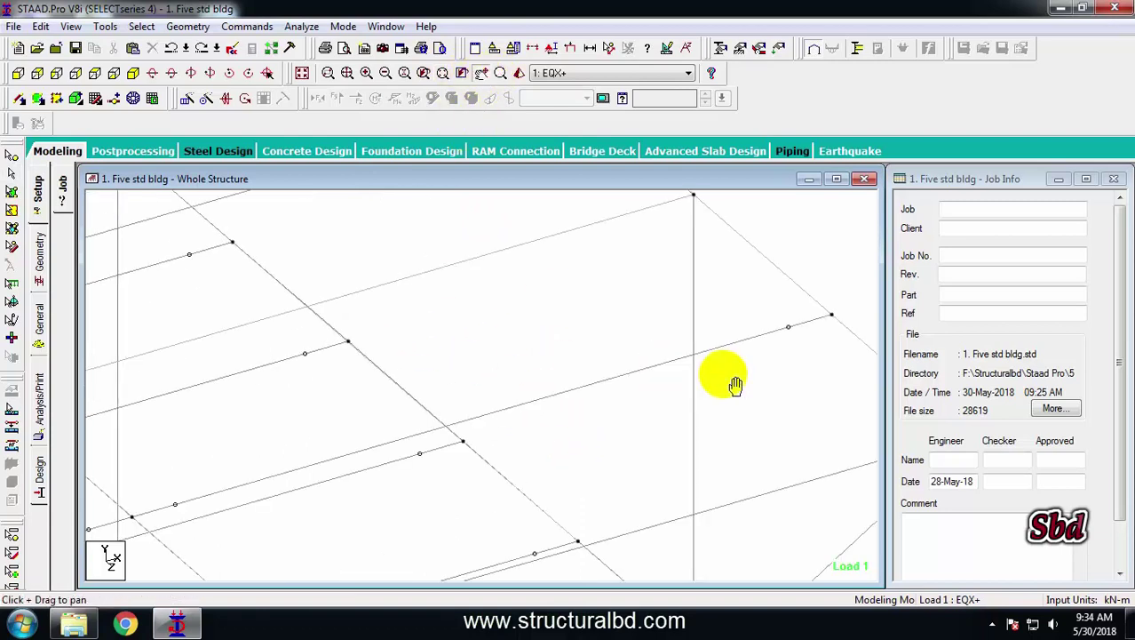
{"action": "left_click_drag", "start_coordinate": [431, 299], "coordinate": [586, 349]}
{"action": "left_click_drag", "start_coordinate": [361, 309], "coordinate": [540, 360]}
{"action": "scroll", "coordinate": [554, 349], "scroll_direction": "down", "scroll_amount": 3}
{"action": "scroll", "coordinate": [554, 349], "scroll_direction": "down", "scroll_amount": 4}
{"action": "left_click_drag", "start_coordinate": [684, 480], "coordinate": [561, 269]}
{"action": "left_click_drag", "start_coordinate": [664, 428], "coordinate": [545, 300]}
{"action": "left_click_drag", "start_coordinate": [723, 343], "coordinate": [575, 357]}
{"action": "scroll", "coordinate": [545, 344], "scroll_direction": "down", "scroll_amount": 4}
{"action": "left_click_drag", "start_coordinate": [698, 326], "coordinate": [596, 371]}
{"action": "left_click_drag", "start_coordinate": [622, 295], "coordinate": [535, 316]}
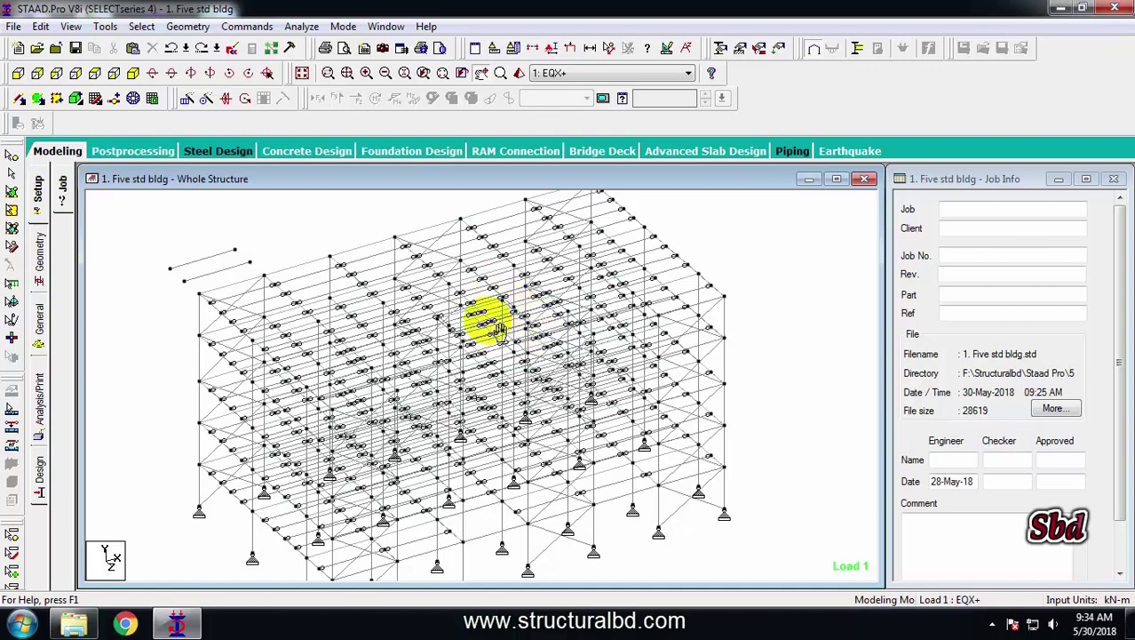
Step: Save the model and open its input file in the STAAD Editor
{"action": "left_click", "coordinate": [230, 51]}
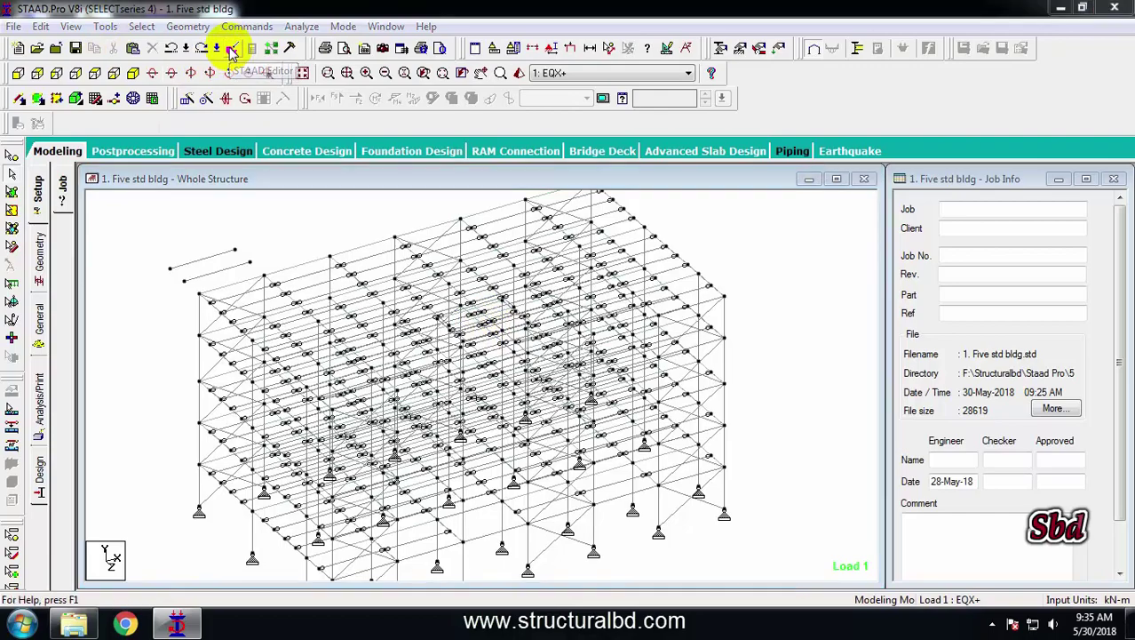
{"action": "left_click", "coordinate": [468, 333]}
Step: Review the input file's joint coordinates, member incidences, materials, member properties, releases, supports and loads, and close the editor
{"action": "scroll", "coordinate": [347, 285], "scroll_direction": "down", "scroll_amount": 20}
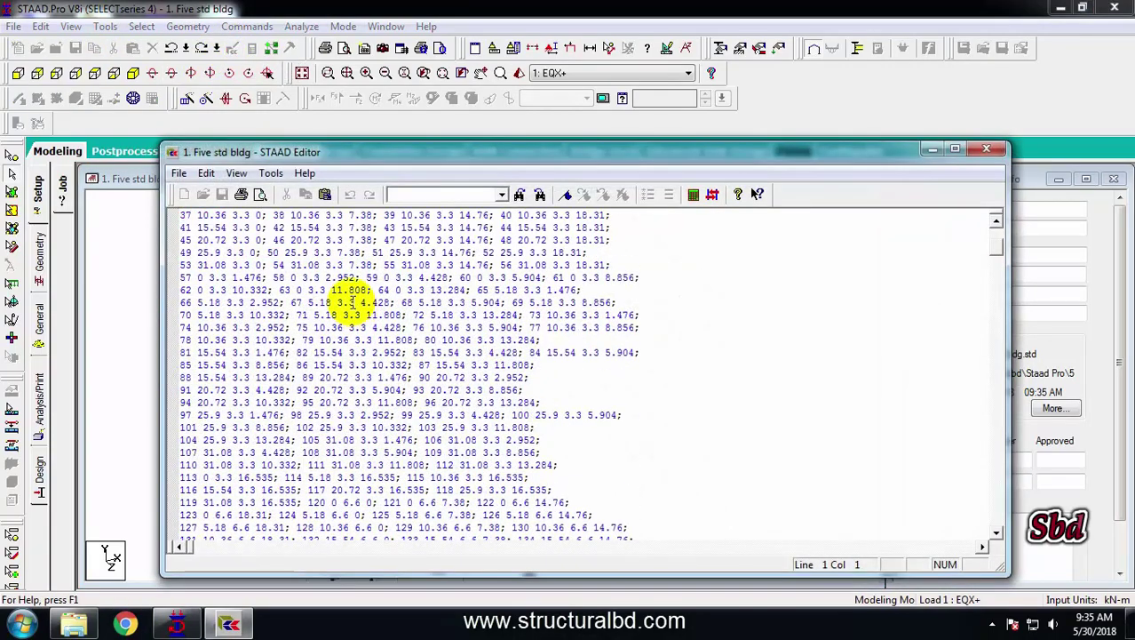
{"action": "scroll", "coordinate": [331, 265], "scroll_direction": "down", "scroll_amount": 20}
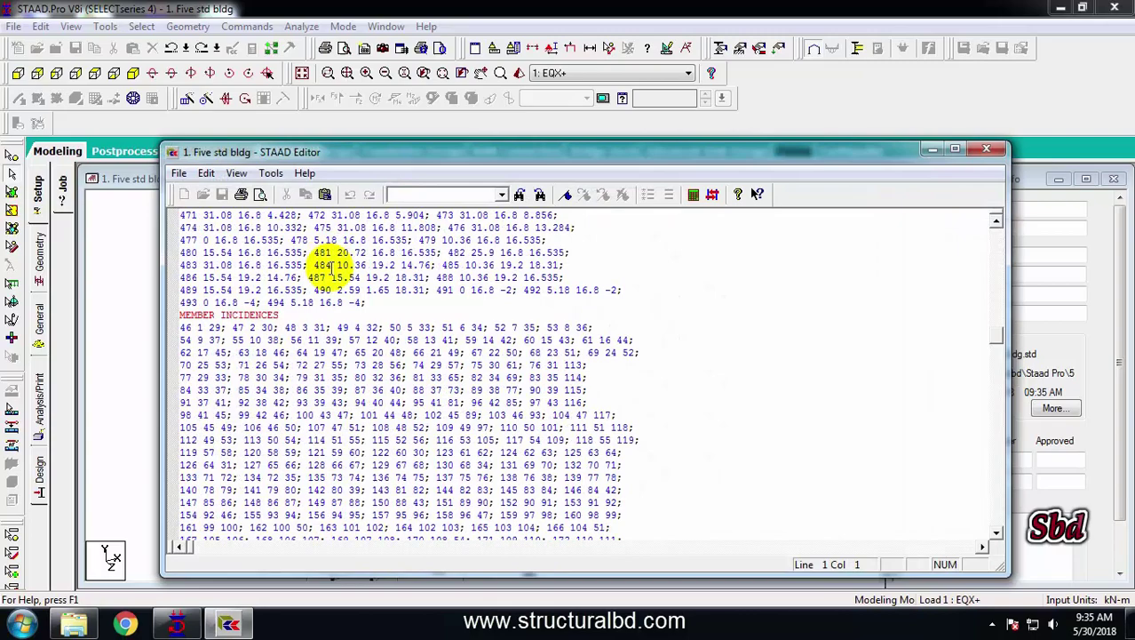
{"action": "scroll", "coordinate": [427, 318], "scroll_direction": "down", "scroll_amount": 20}
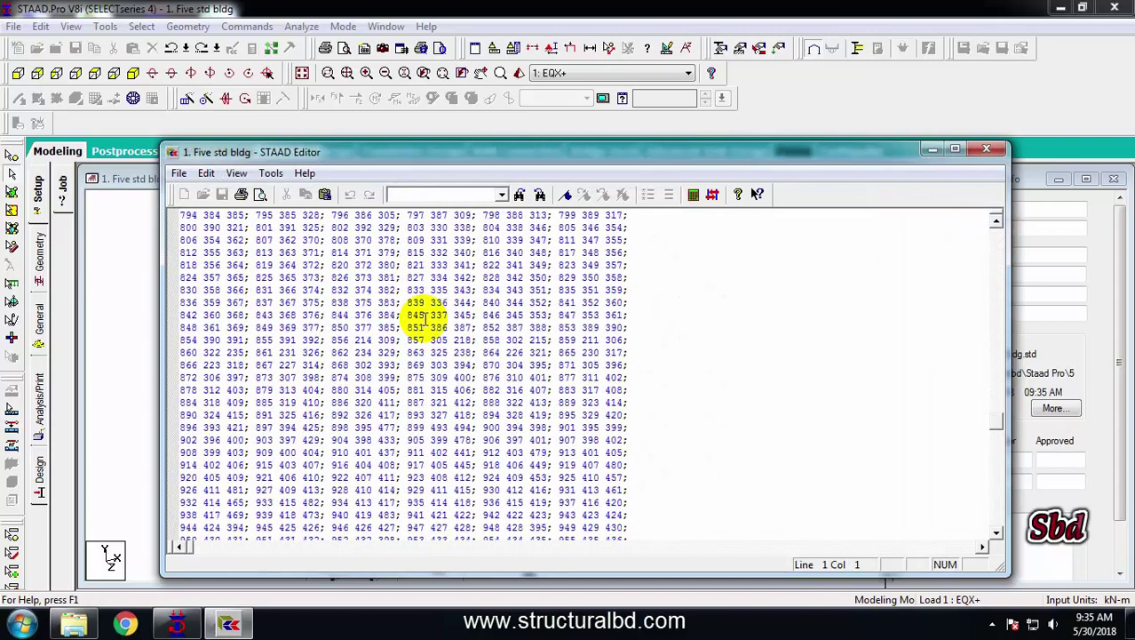
{"action": "scroll", "coordinate": [408, 317], "scroll_direction": "down", "scroll_amount": 8}
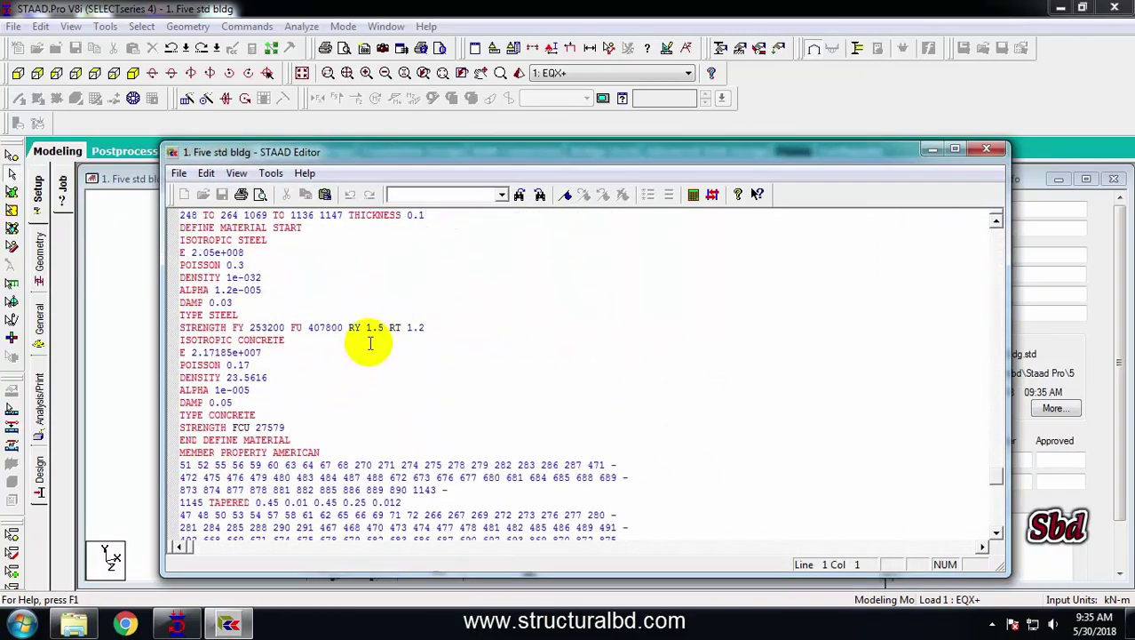
{"action": "scroll", "coordinate": [369, 338], "scroll_direction": "down", "scroll_amount": 20}
{"action": "scroll", "coordinate": [373, 327], "scroll_direction": "up", "scroll_amount": 4}
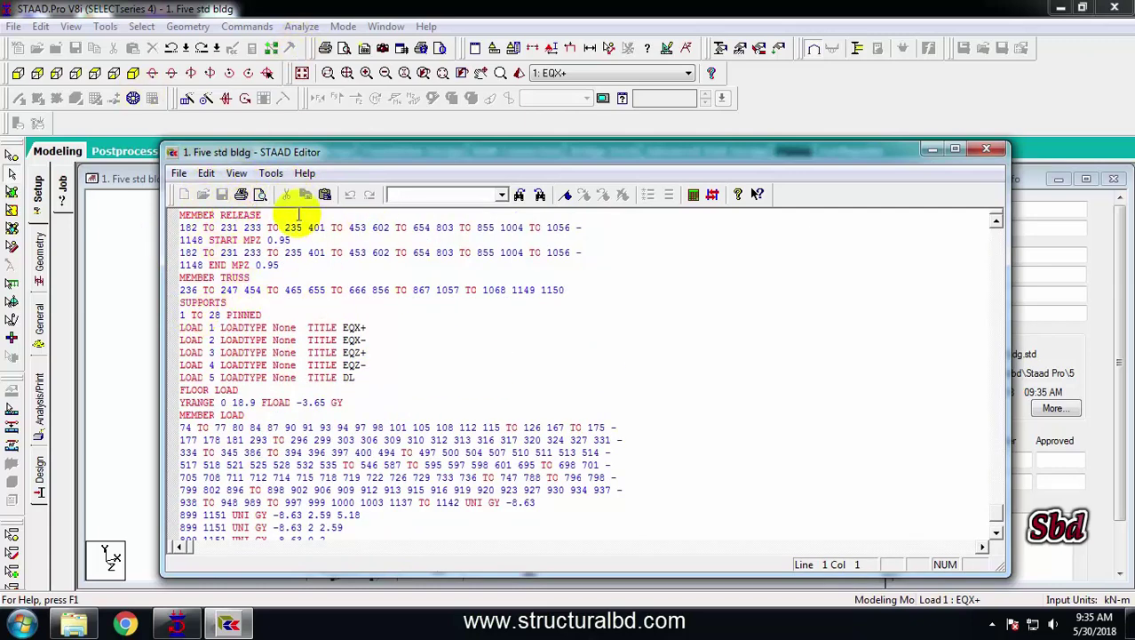
{"action": "left_click_drag", "start_coordinate": [319, 159], "coordinate": [398, 177]}
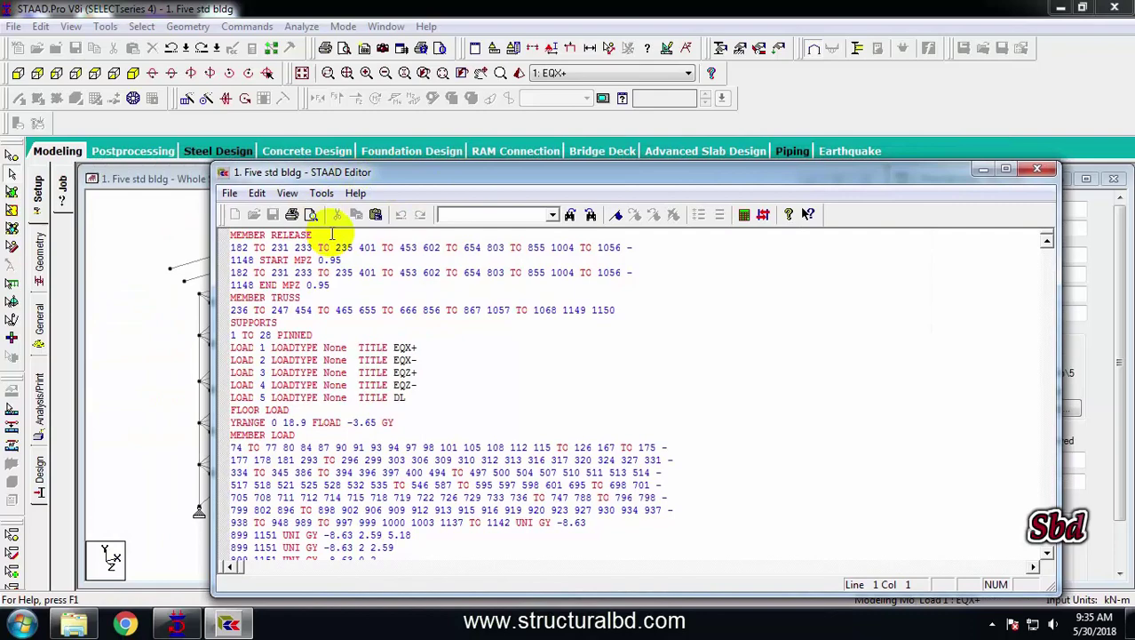
{"action": "left_click", "coordinate": [1039, 169]}
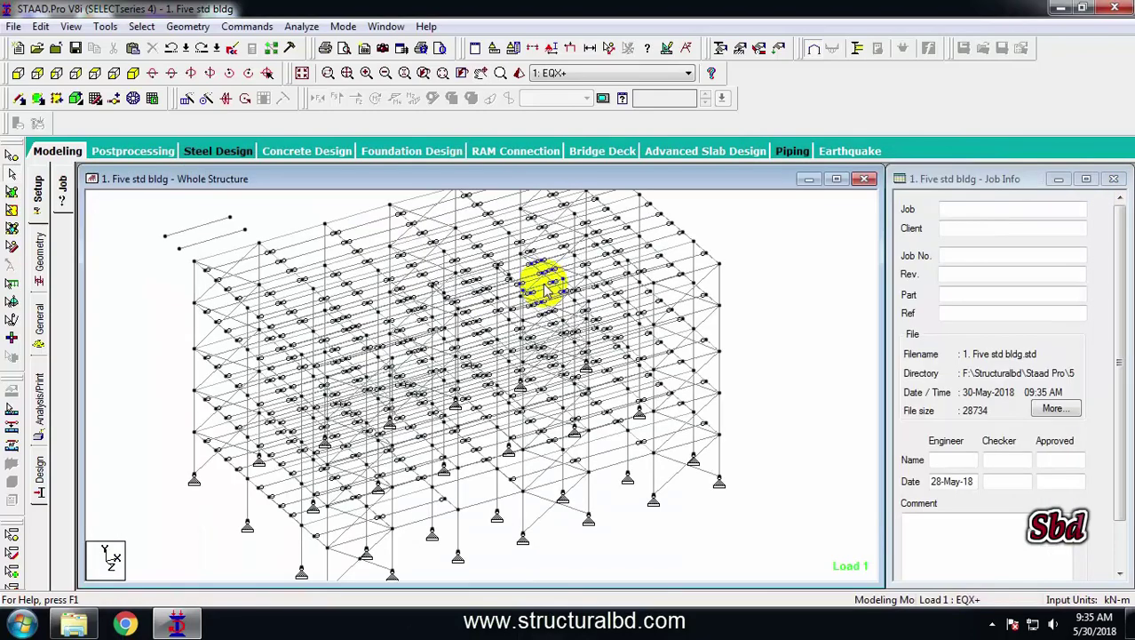
{"action": "scroll", "coordinate": [558, 324], "scroll_direction": "down", "scroll_amount": 5}
{"action": "scroll", "coordinate": [568, 340], "scroll_direction": "up", "scroll_amount": 1}
{"action": "scroll", "coordinate": [569, 338], "scroll_direction": "up", "scroll_amount": 6}
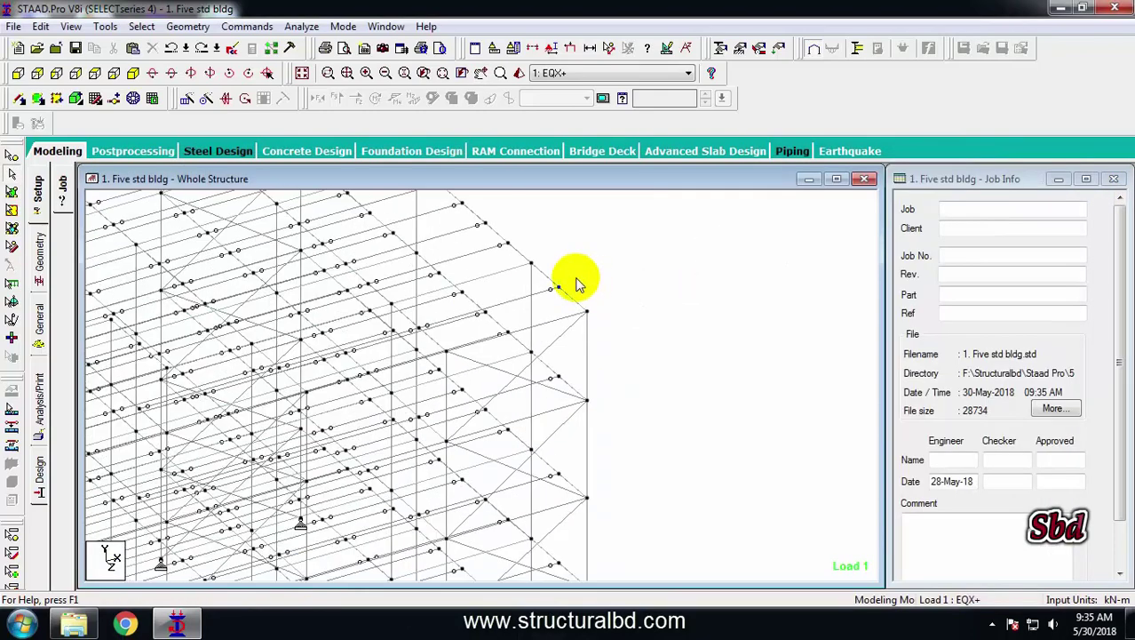